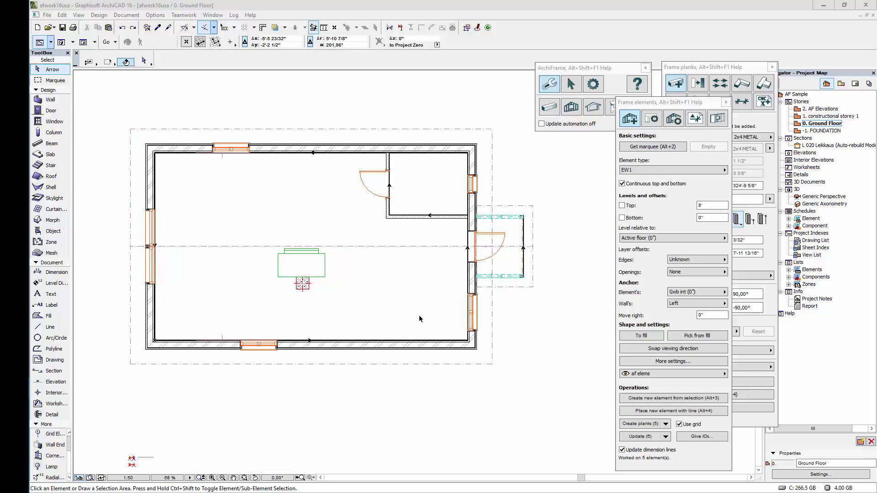
# - Keep element type EW1 anchored to the Gwb int (0") layer and bring up More settings
pyautogui.click(643, 173)
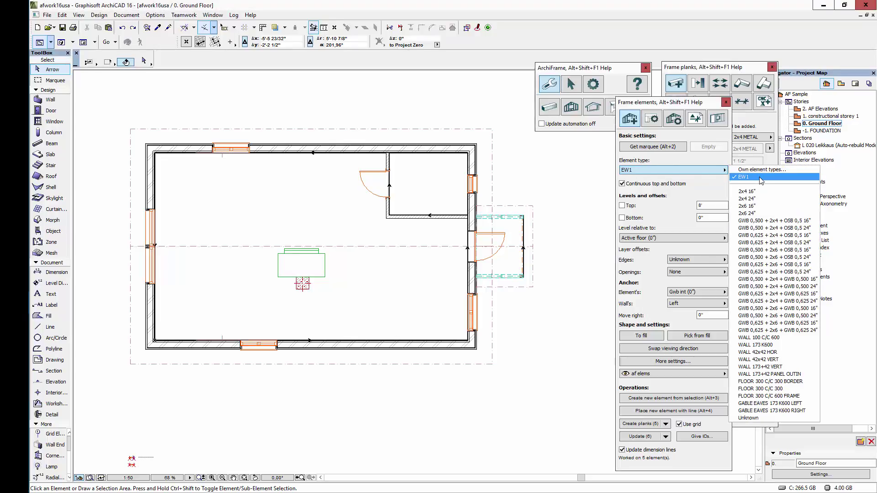
pyautogui.click(761, 180)
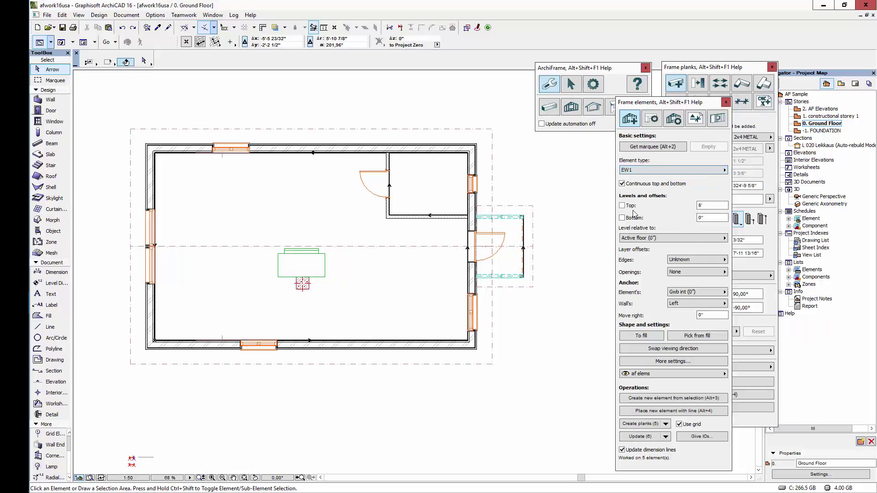
pyautogui.click(712, 292)
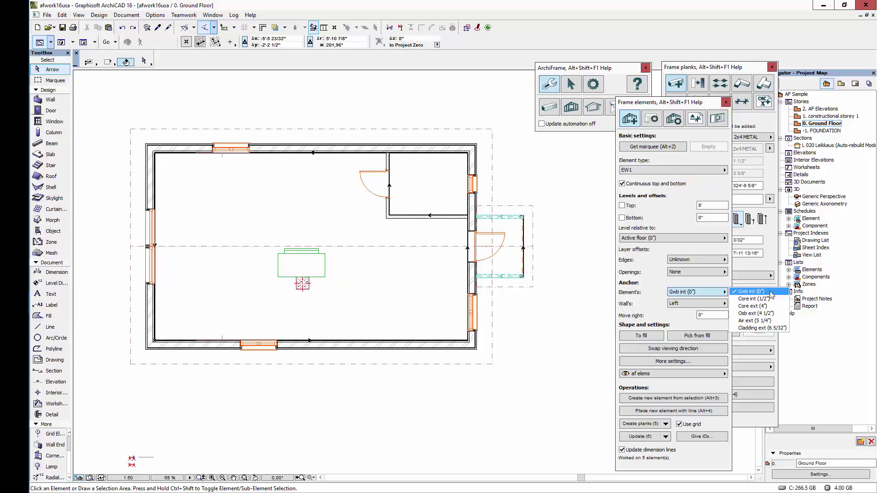
pyautogui.click(770, 292)
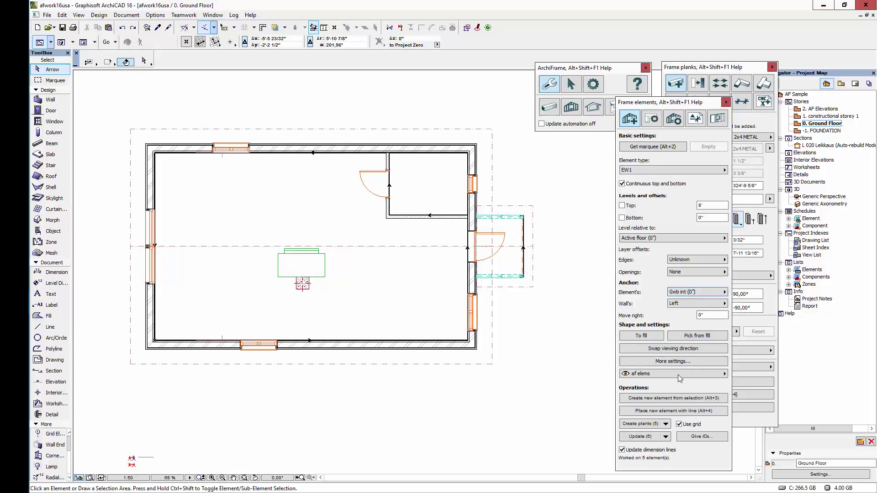
pyautogui.click(681, 361)
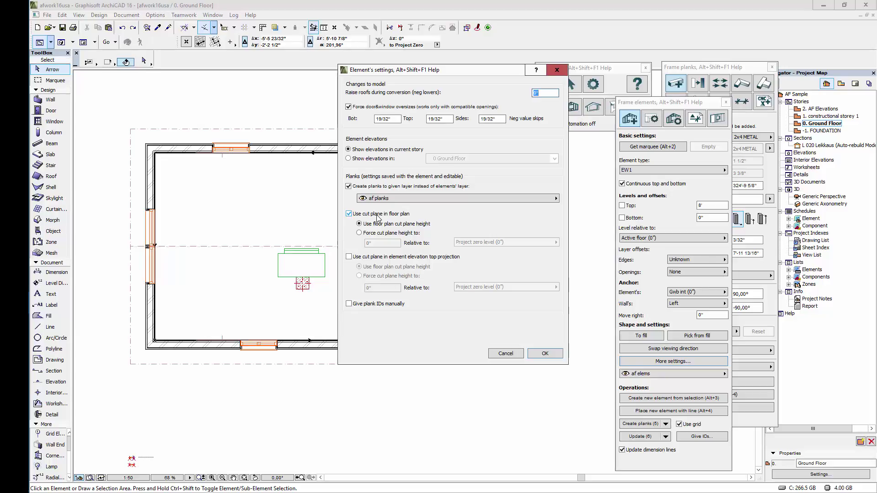
# - Confirm the Element's settings dialog unchanged with OK
pyautogui.click(545, 353)
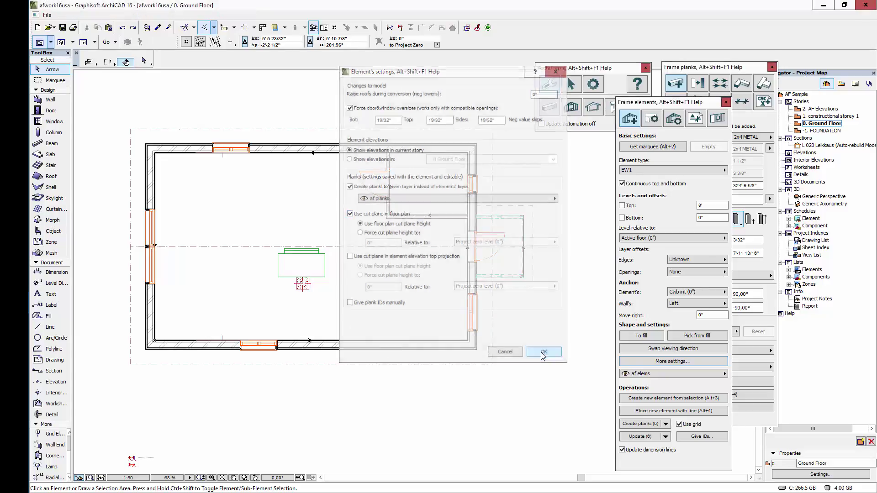
# - Place an EW1 element line along the right exterior wall, ending at its corner
pyautogui.click(670, 411)
pyautogui.scroll(10, 475, 155)
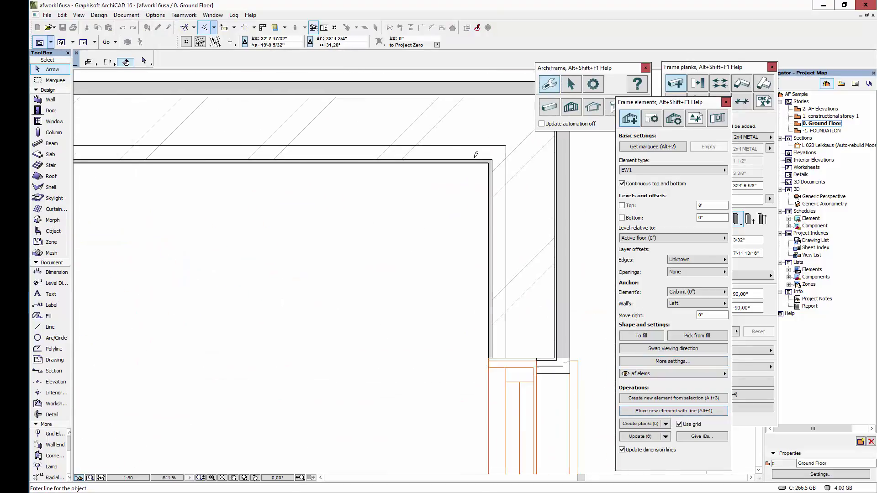
pyautogui.scroll(3, 475, 154)
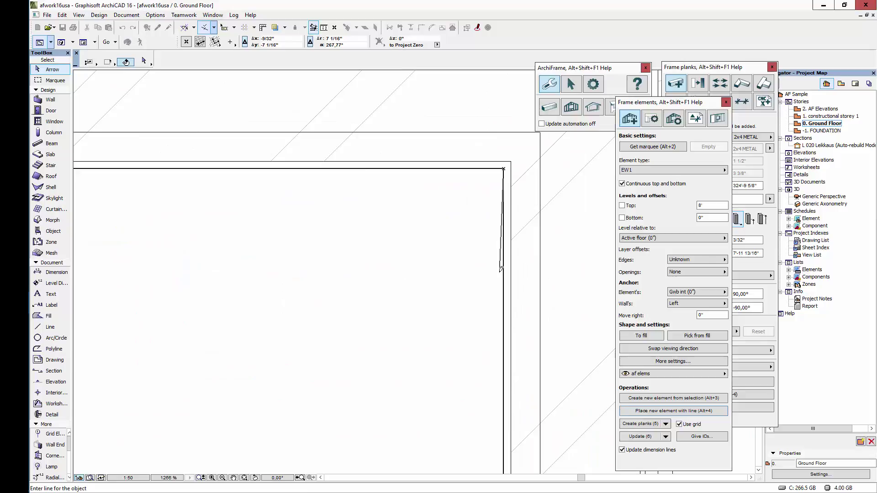
pyautogui.scroll(-10, 502, 273)
pyautogui.scroll(4, 502, 353)
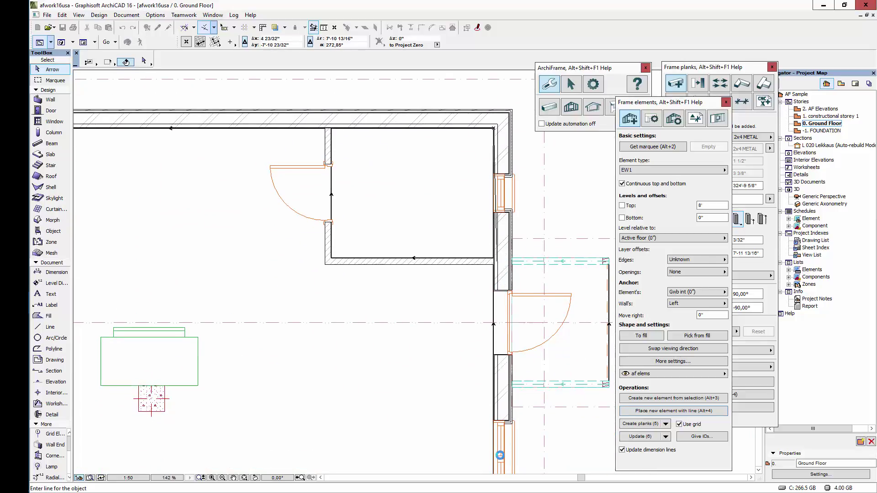
pyautogui.scroll(4, 474, 364)
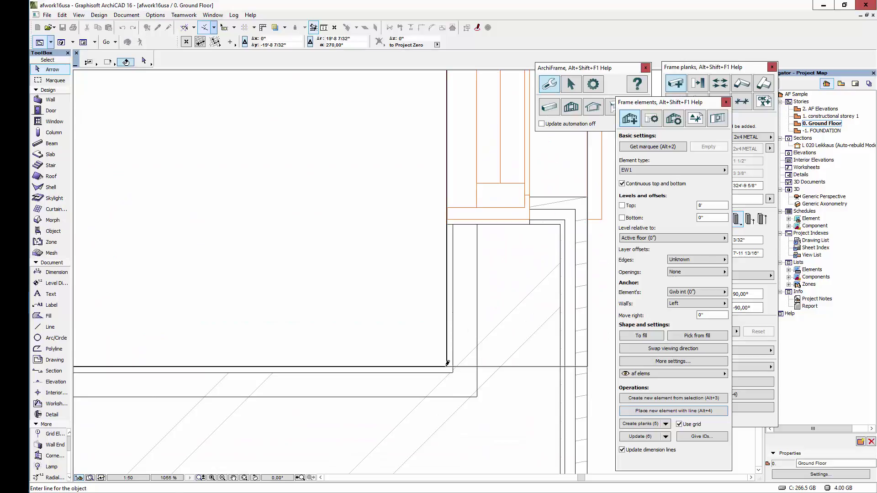
pyautogui.click(447, 365)
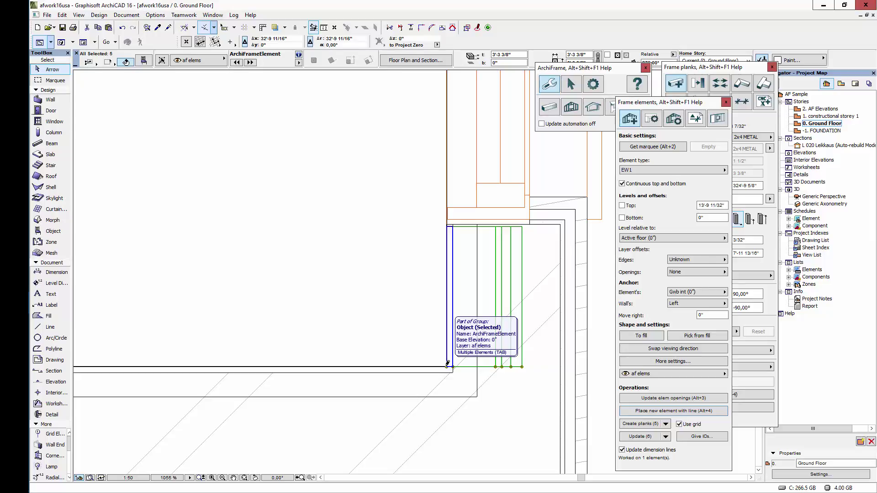
pyautogui.scroll(-10, 294, 352)
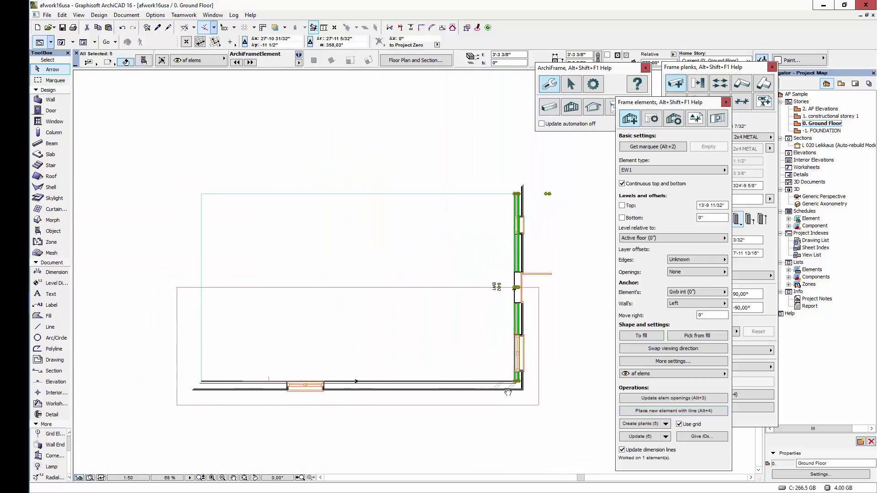
# - Draw a second EW1 element line along the left wall up to the upper-left corner
pyautogui.scroll(4, 453, 400)
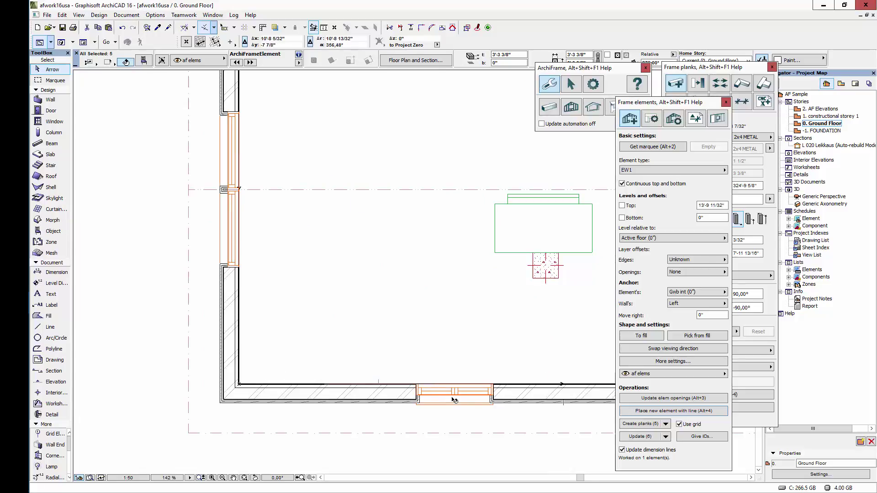
pyautogui.click(648, 411)
pyautogui.scroll(3, 237, 364)
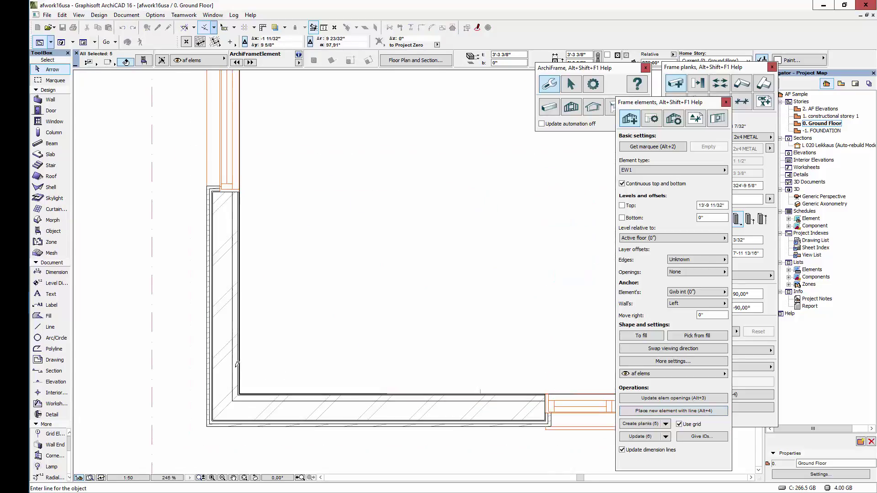
pyautogui.scroll(5, 236, 365)
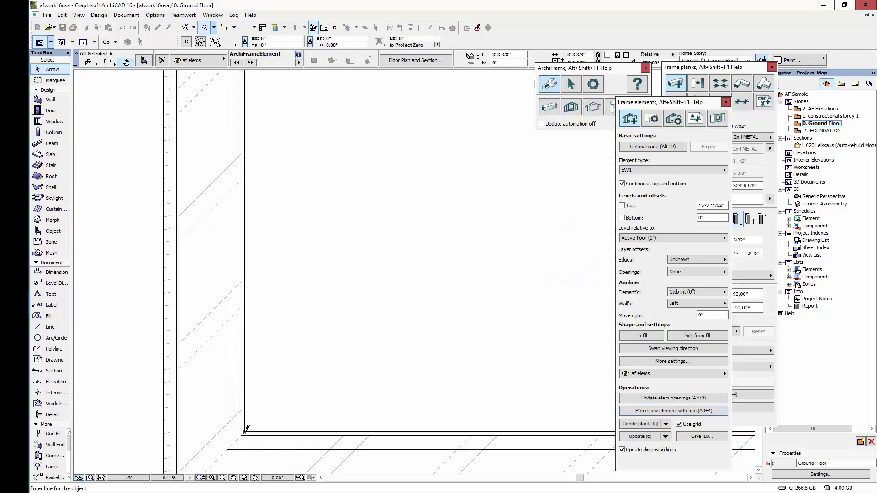
pyautogui.scroll(-9, 246, 411)
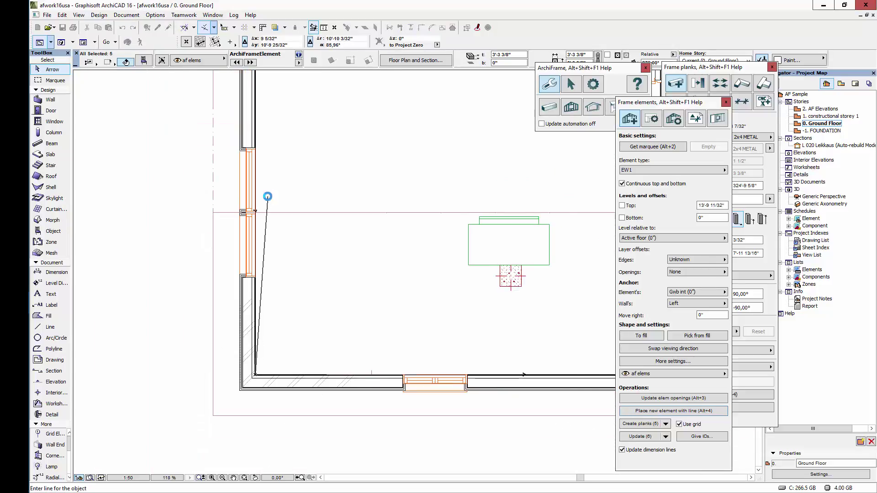
pyautogui.moveTo(262, 257); pyautogui.dragTo(262, 342, button='middle')
pyautogui.scroll(3, 247, 179)
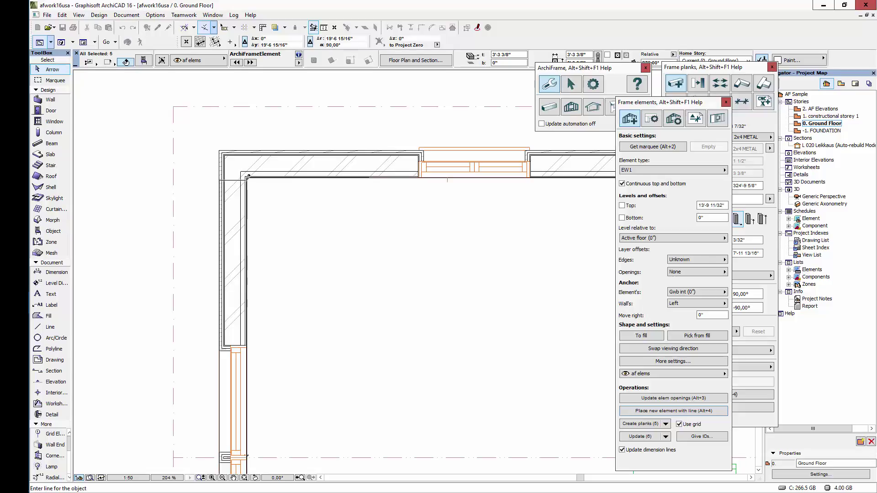
pyautogui.scroll(4, 247, 178)
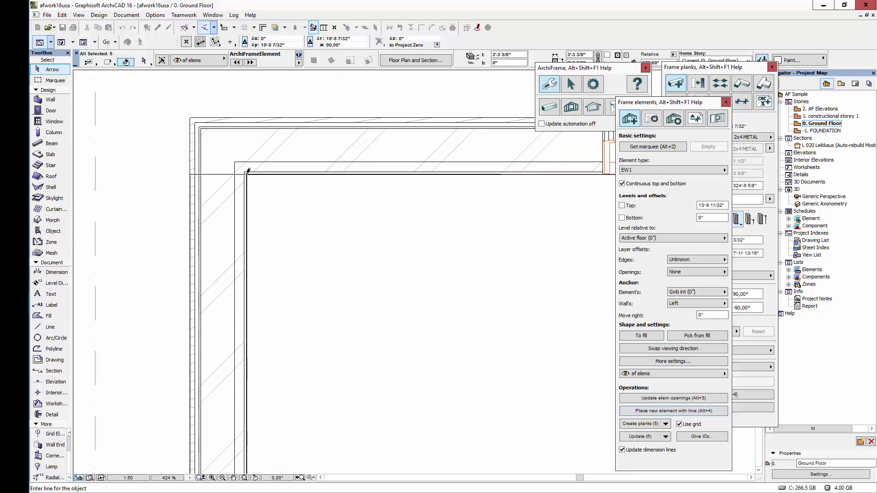
pyautogui.click(247, 171)
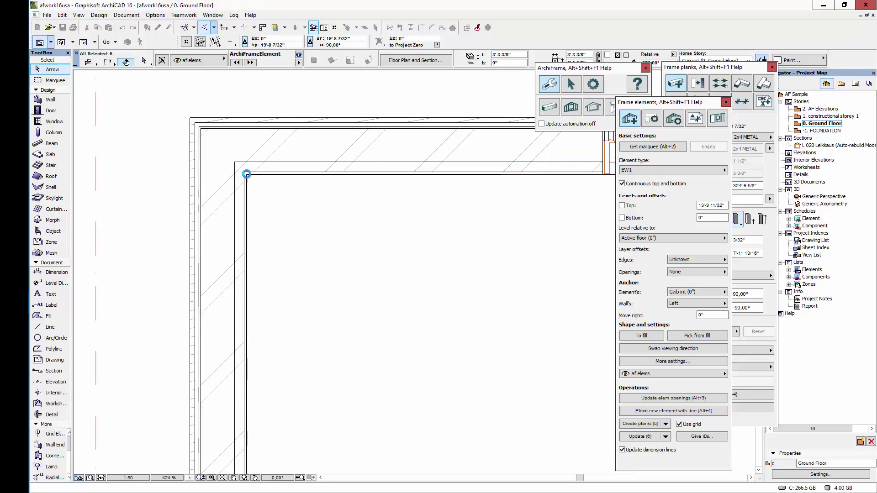
pyautogui.click(265, 260)
pyautogui.scroll(-3, 265, 268)
pyautogui.scroll(-7, 266, 269)
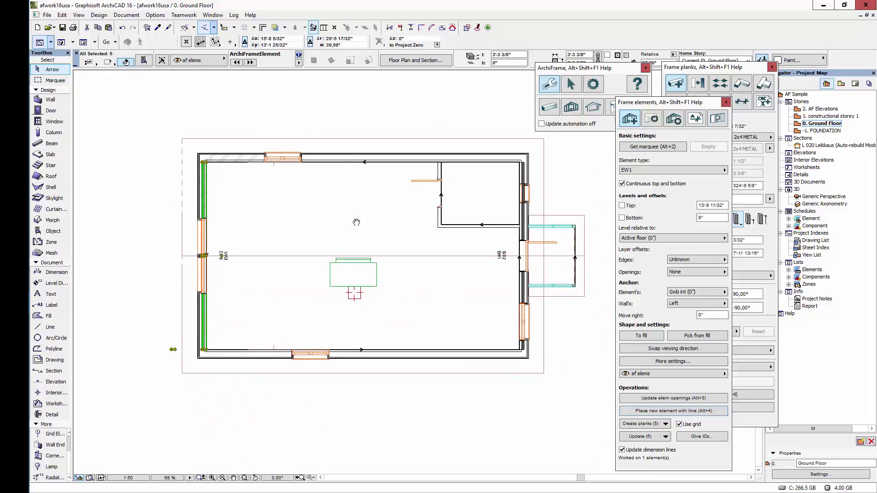
# - With nothing selected, enable a fixed Top level of 8' for new elements
pyautogui.click(391, 269)
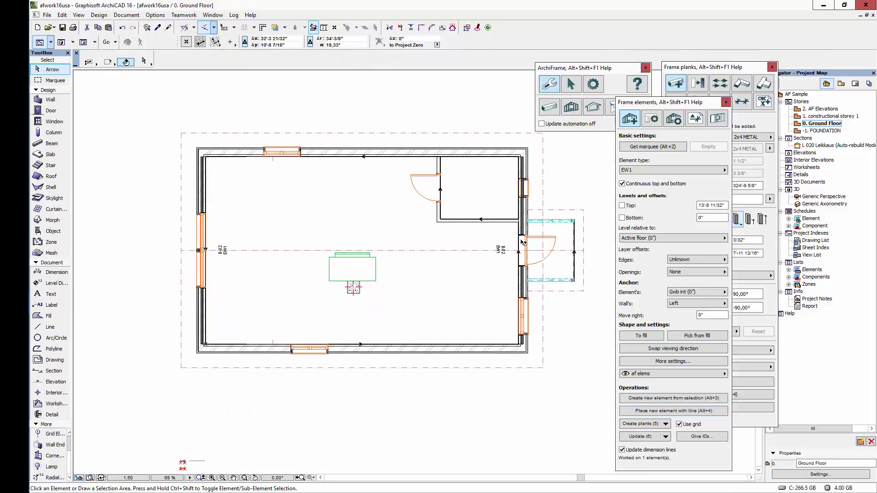
pyautogui.click(622, 205)
pyautogui.moveTo(698, 205); pyautogui.dragTo(705, 206)
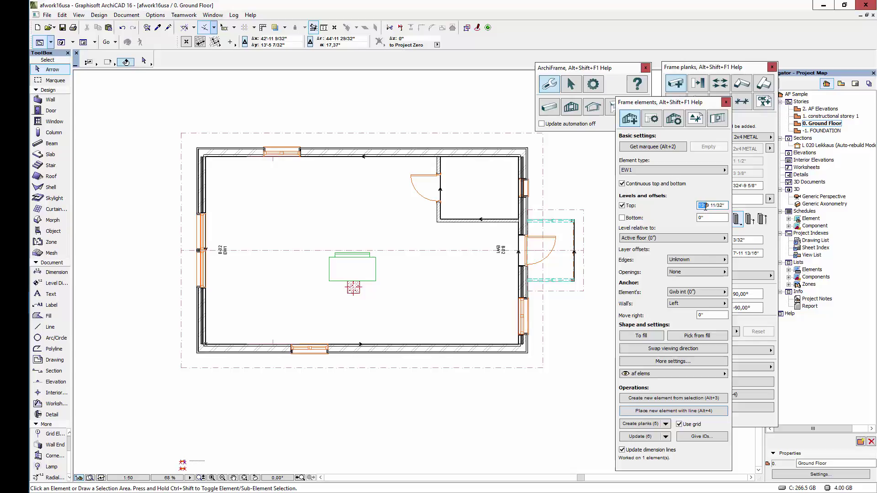
pyautogui.hotkey('shift', 'End')
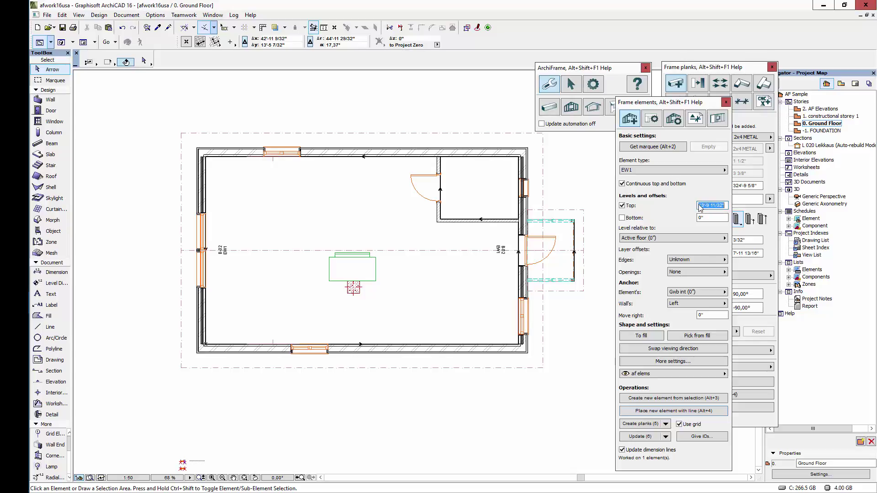
pyautogui.press('BackSpace')
pyautogui.write("8'")
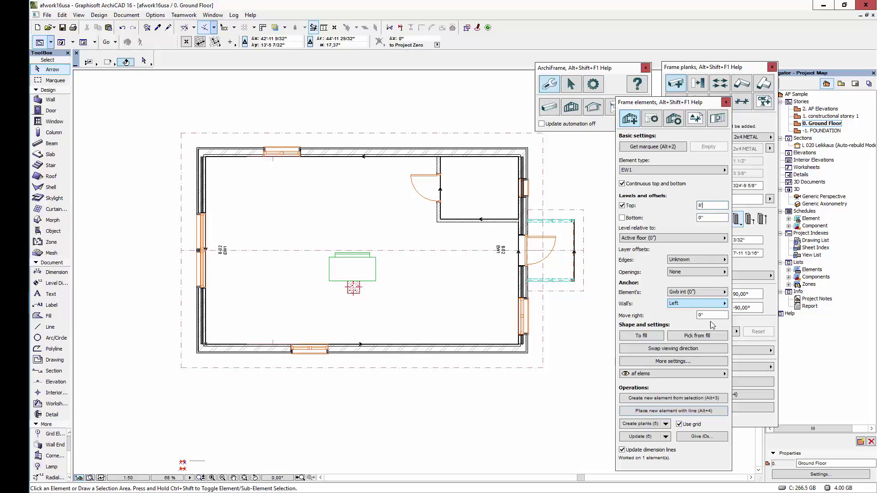
# - Place an EW1 element line along the bottom exterior wall
pyautogui.click(684, 411)
pyautogui.scroll(10, 447, 329)
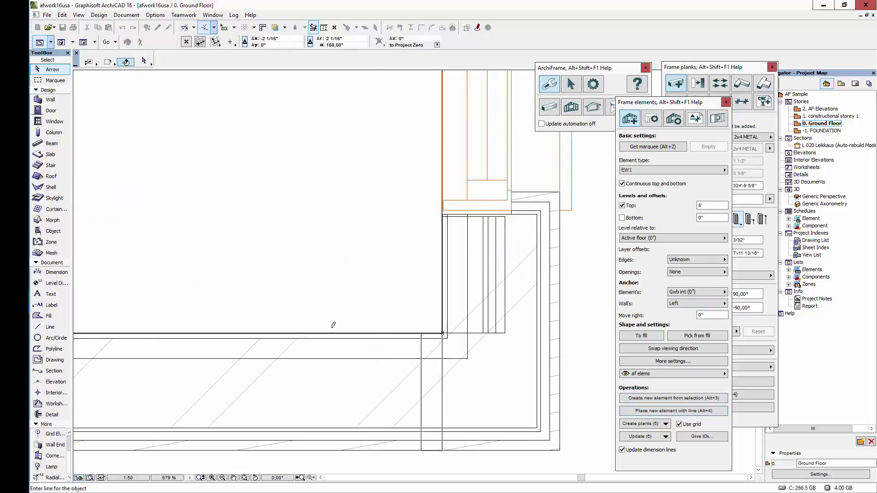
pyautogui.scroll(-9, 443, 328)
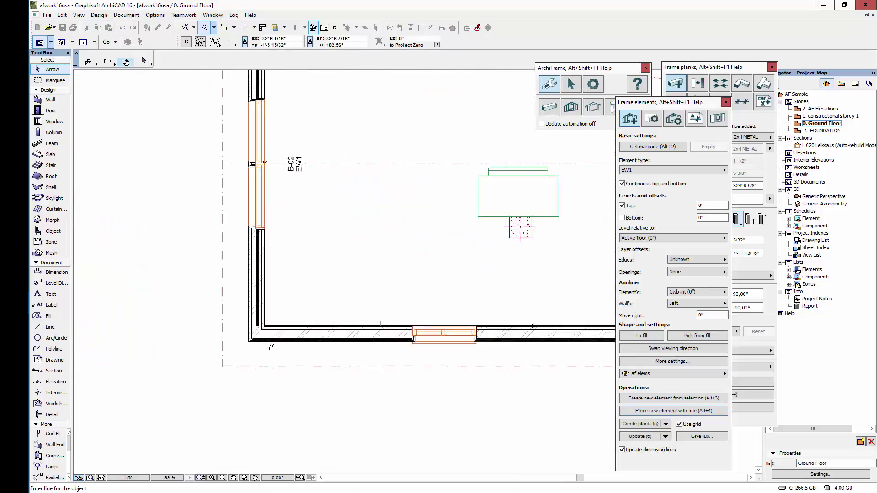
pyautogui.scroll(6, 259, 320)
pyautogui.click(262, 288)
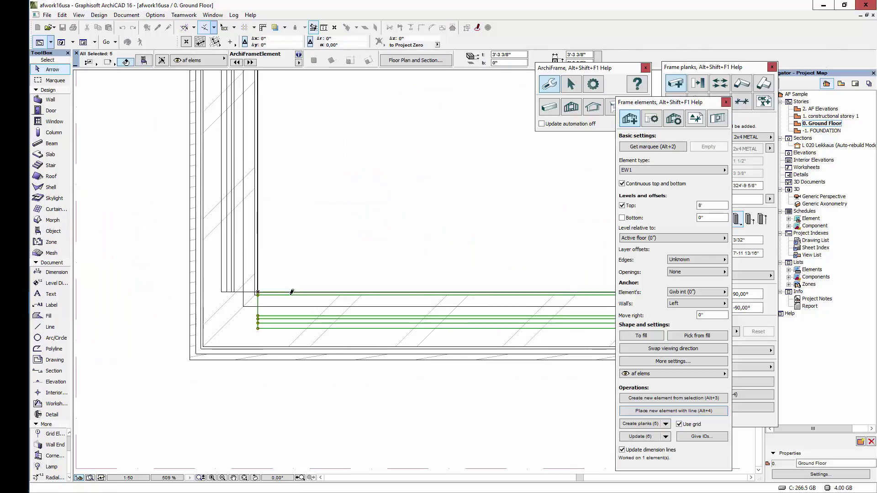
pyautogui.scroll(-7, 395, 311)
pyautogui.moveTo(395, 311); pyautogui.dragTo(309, 362, button='middle')
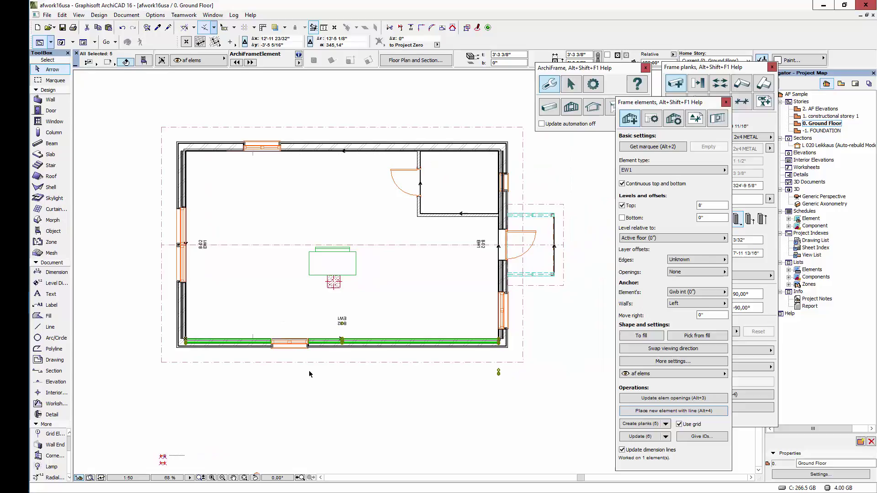
# - Switch the layer combination to AF 3D
pyautogui.hotkey('ctrl', 'l')
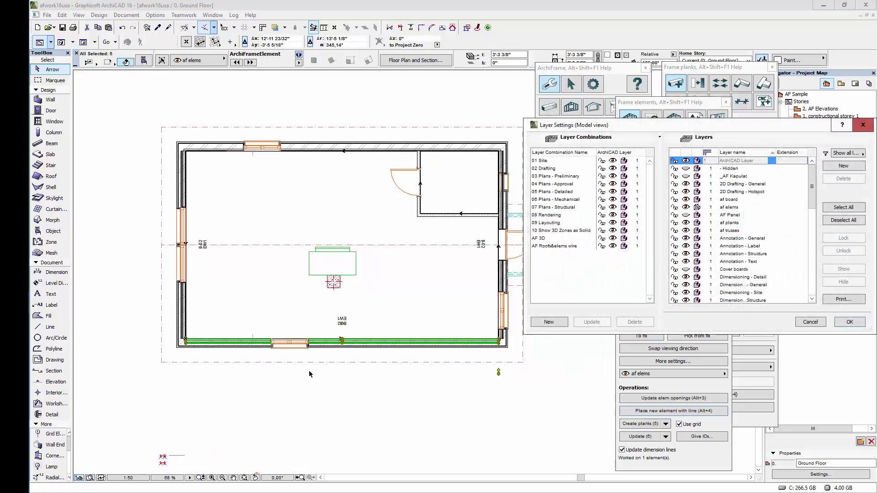
pyautogui.click(538, 238)
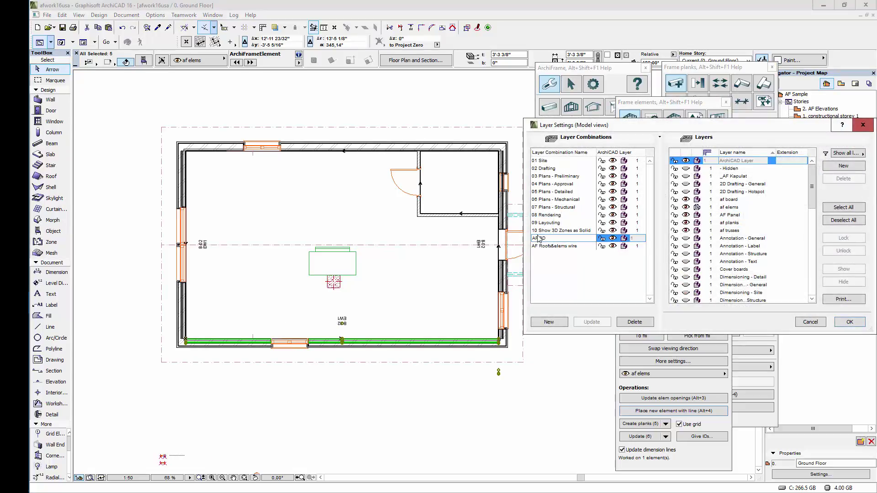
pyautogui.press('Return')
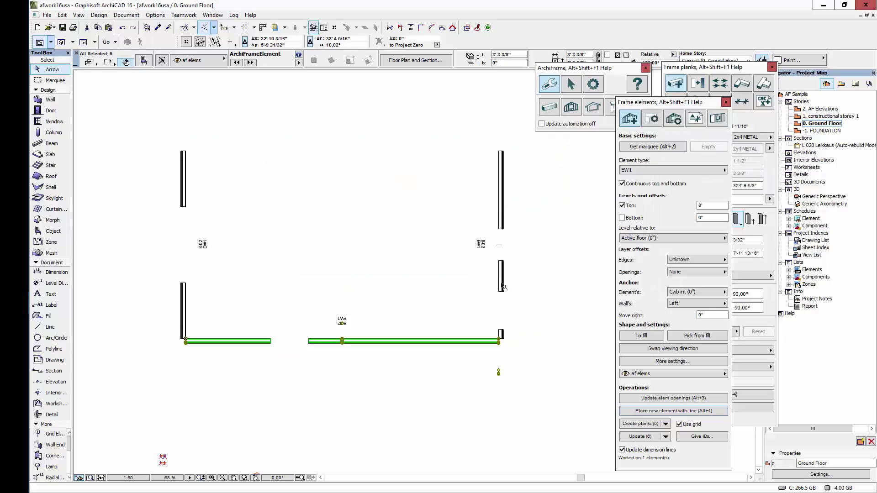
# - Renumber the frame elements with IDs starting from A, then select bottom element A
pyautogui.press('Escape')
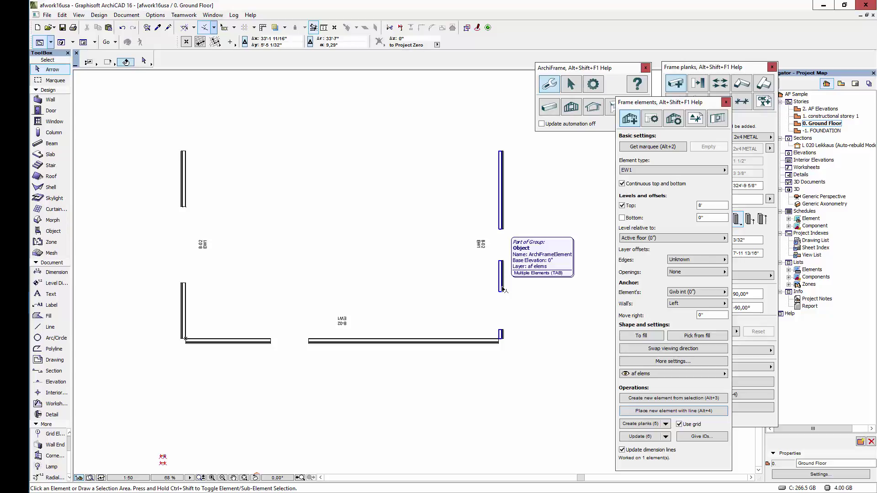
pyautogui.click(699, 437)
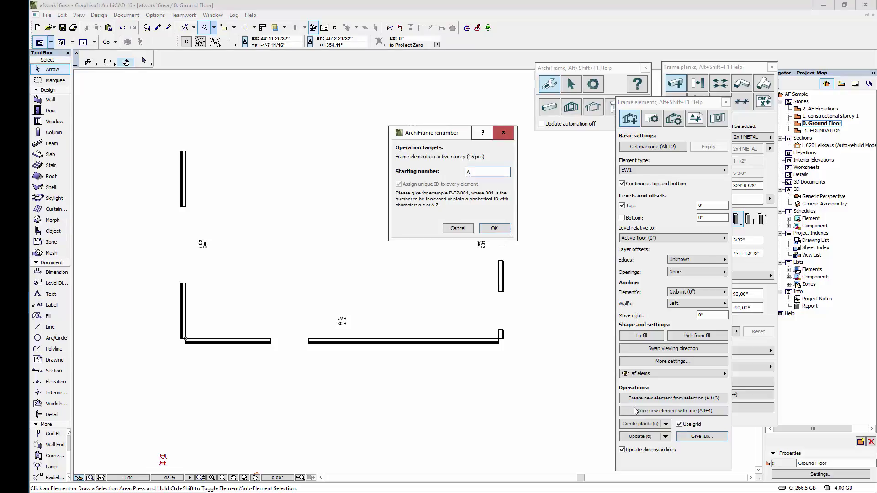
pyautogui.press('Return')
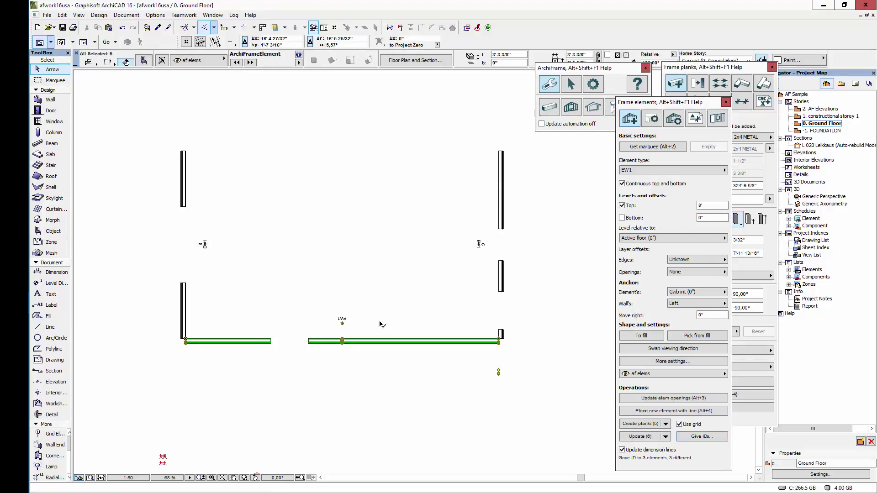
pyautogui.click(342, 322)
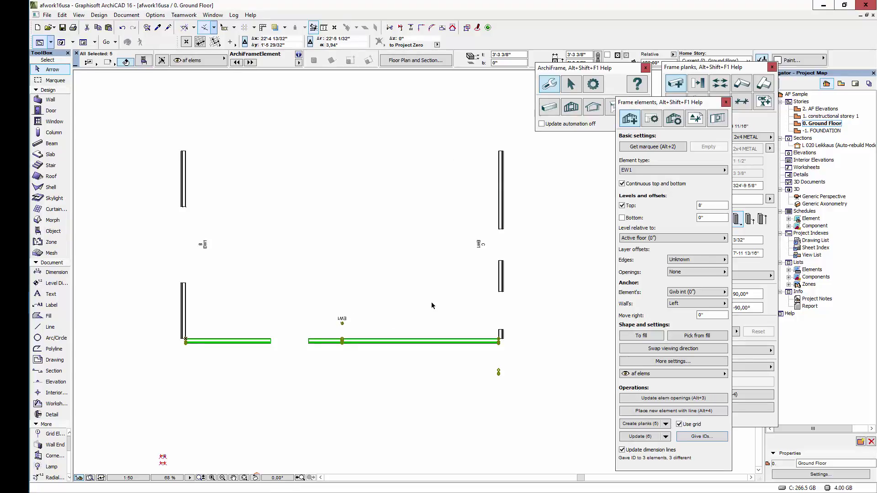
# - Set the bottom wall's left and right corner types to Long L right
pyautogui.click(653, 119)
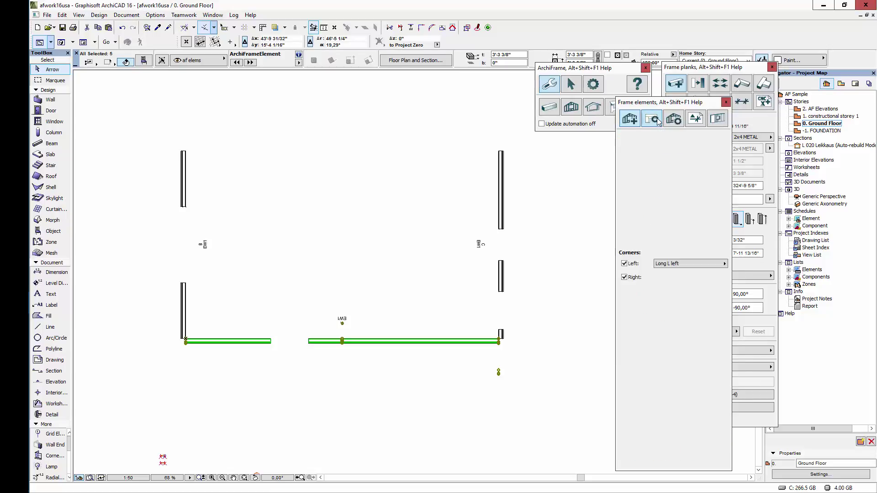
pyautogui.click(684, 150)
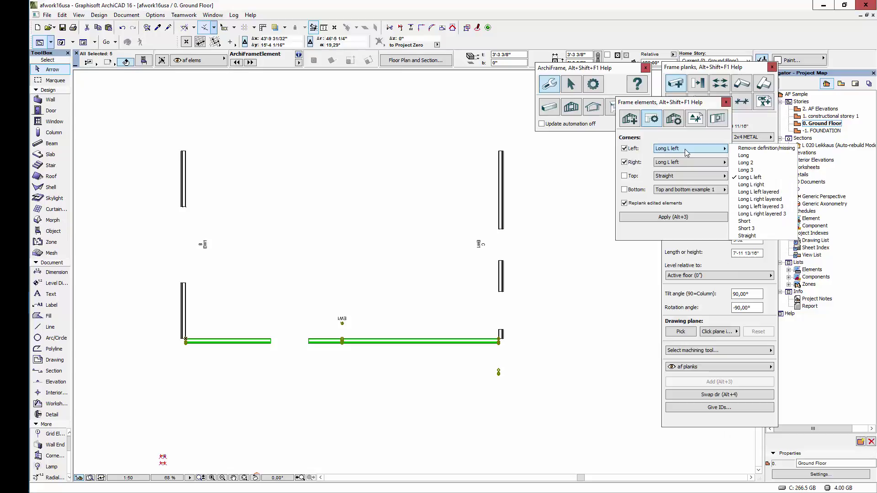
pyautogui.click(751, 185)
pyautogui.click(689, 162)
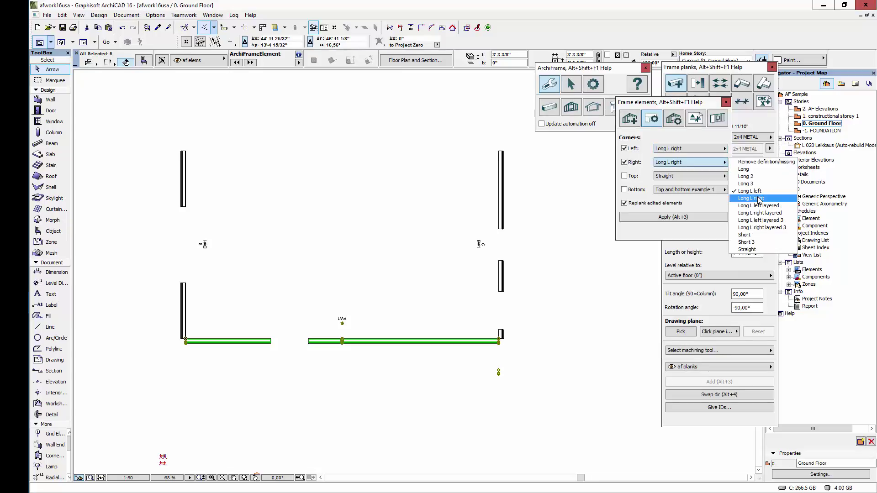
pyautogui.click(758, 199)
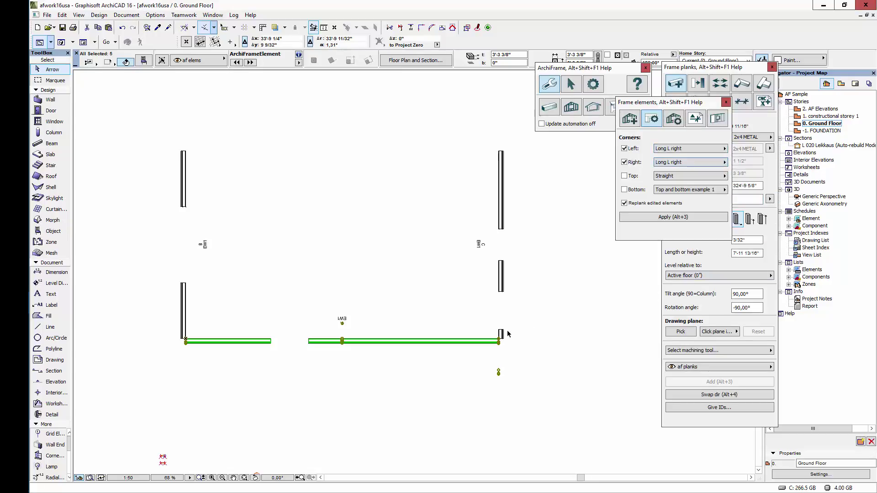
pyautogui.moveTo(505, 334)
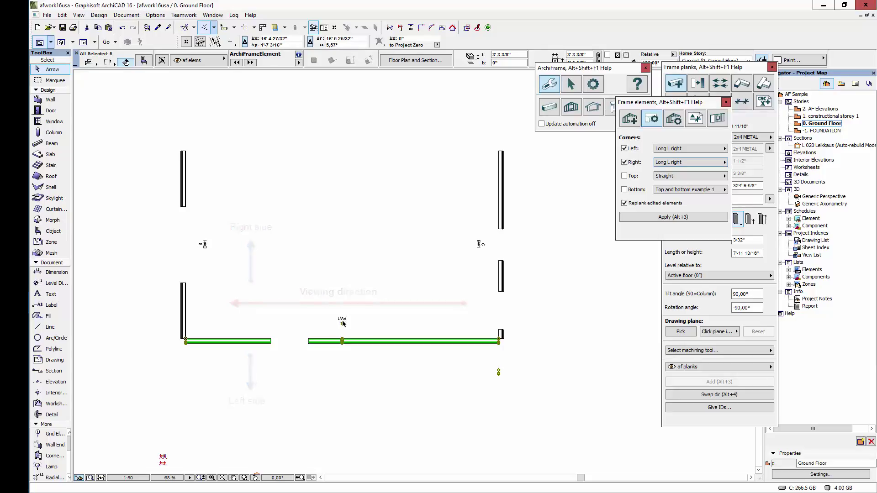
pyautogui.scroll(3, 343, 323)
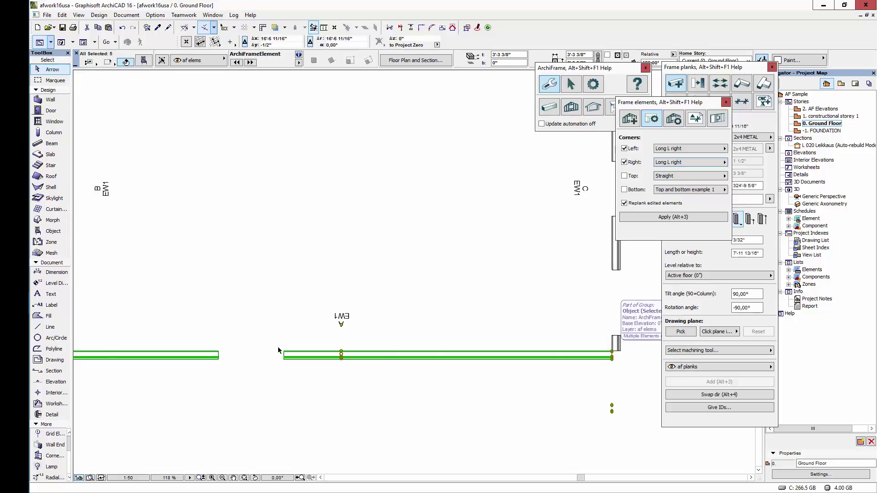
pyautogui.scroll(-3, 296, 352)
pyautogui.moveTo(140, 353); pyautogui.dragTo(199, 352, button='middle')
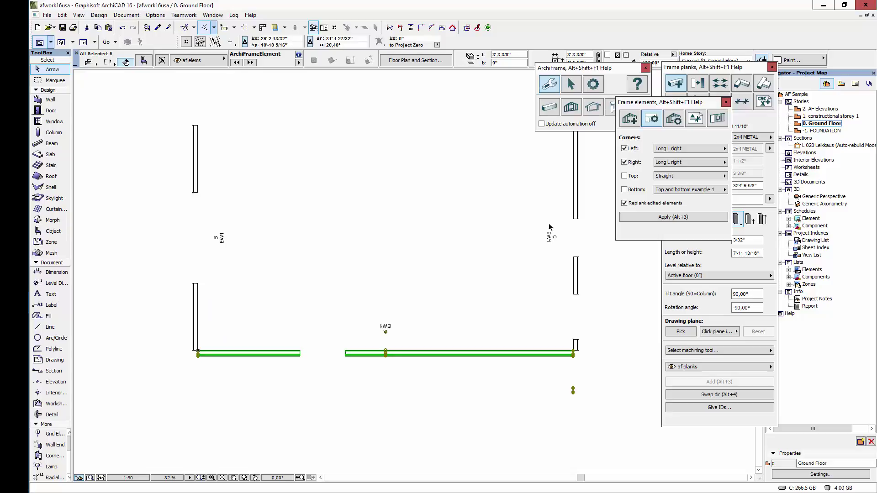
# - Apply the Long L right corners and zoom in to check the corner planks
pyautogui.click(673, 218)
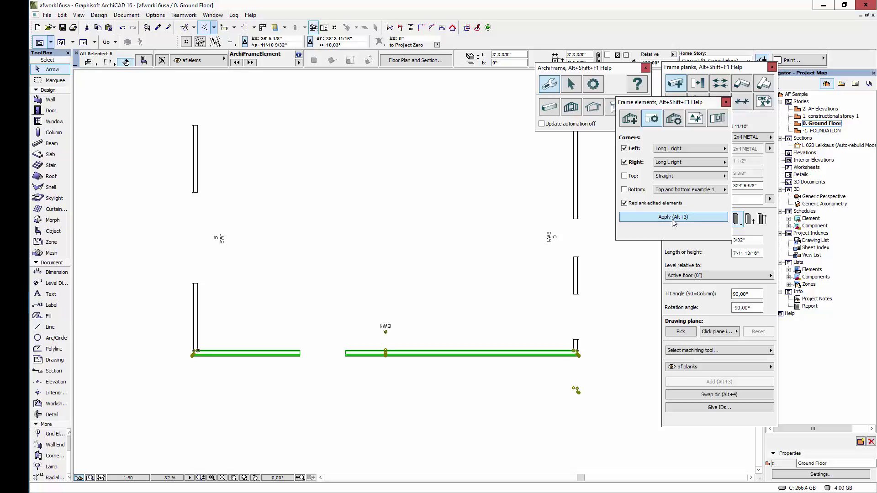
pyautogui.scroll(5, 591, 350)
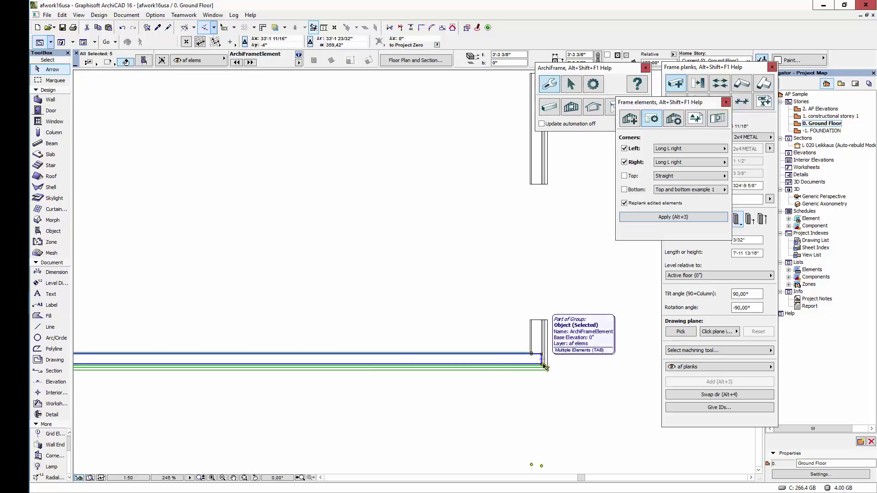
pyautogui.scroll(6, 541, 364)
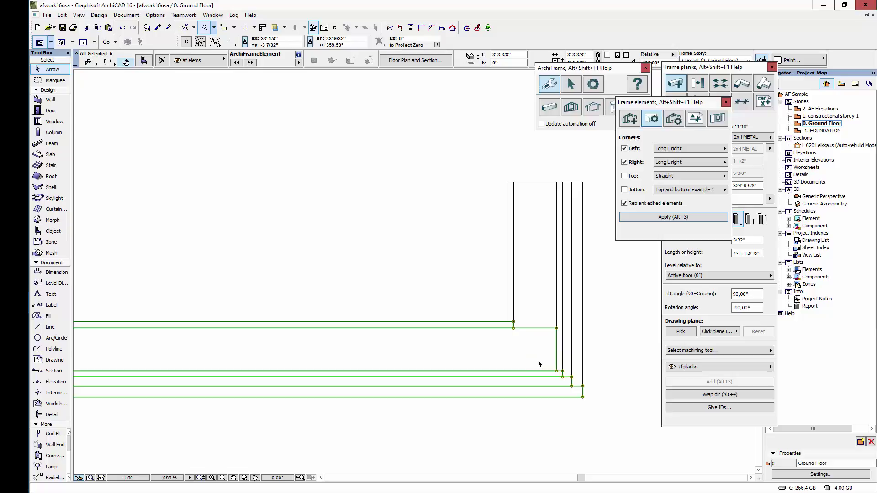
pyautogui.scroll(-12, 538, 360)
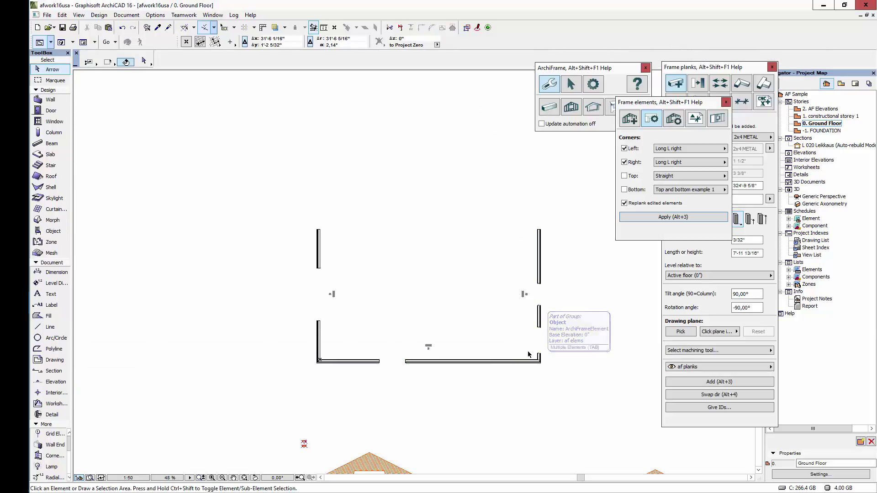
# - Show the whole house in 3D and select the front wall frame's basic EW1 settings
pyautogui.press('F5')
pyautogui.hotkey('ctrl', 'shift', 'F5')
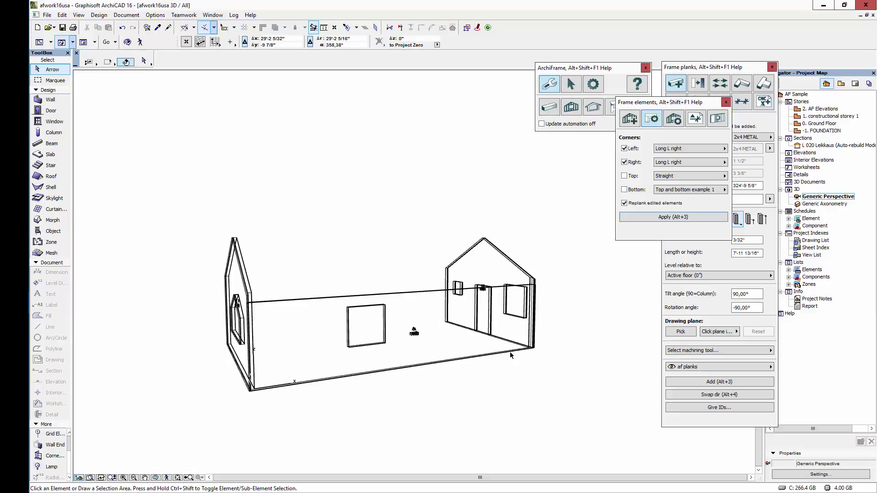
pyautogui.click(413, 332)
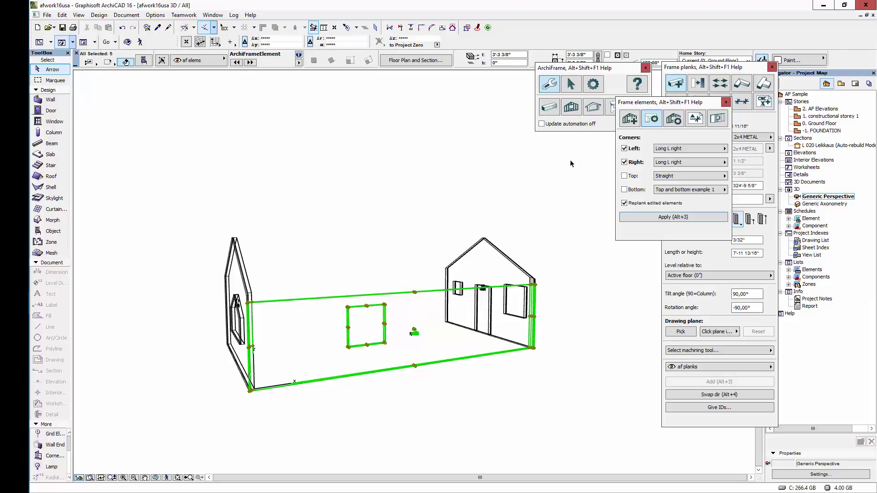
pyautogui.click(629, 118)
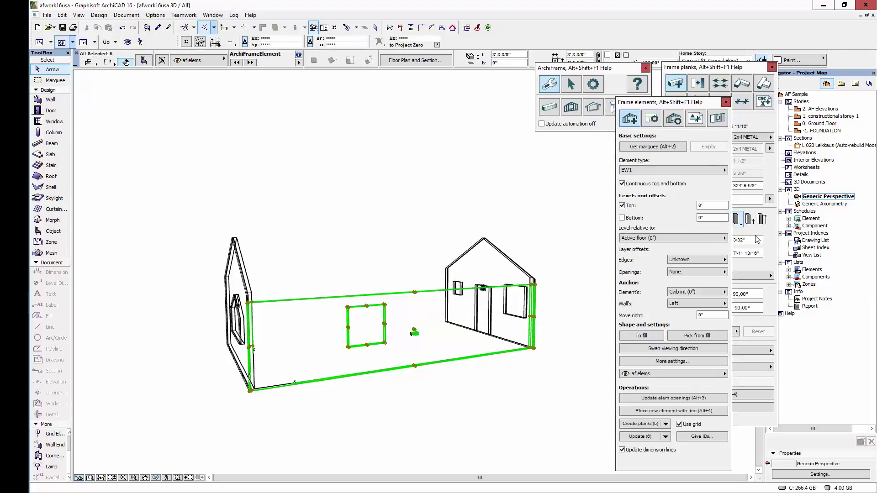
# - Switch Edges to Own layer offsets and give the extstud layer a 1' top offset
pyautogui.click(717, 261)
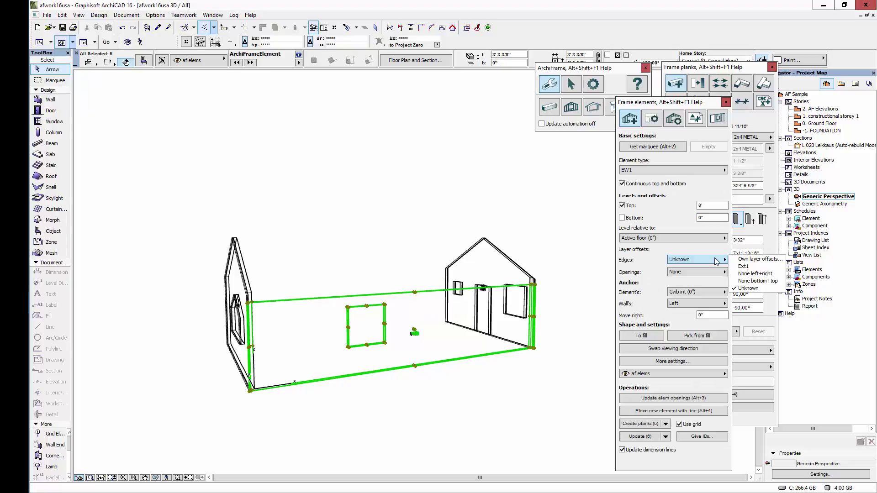
pyautogui.click(769, 262)
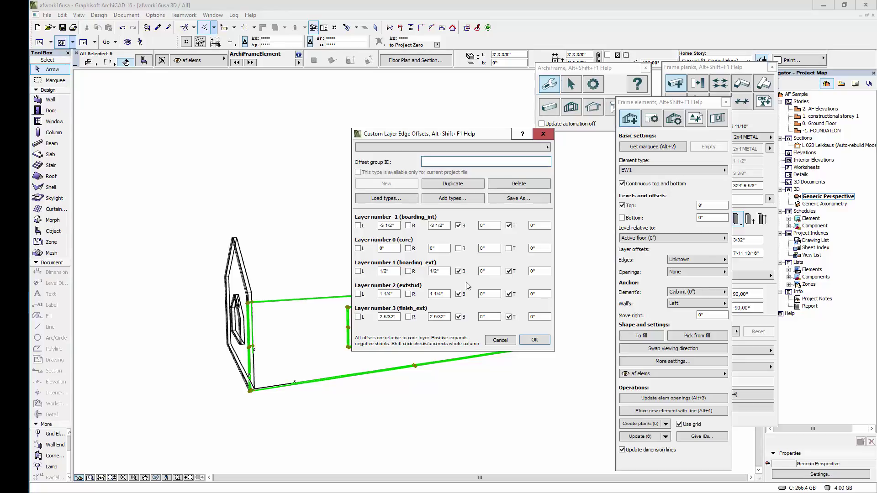
pyautogui.click(484, 293)
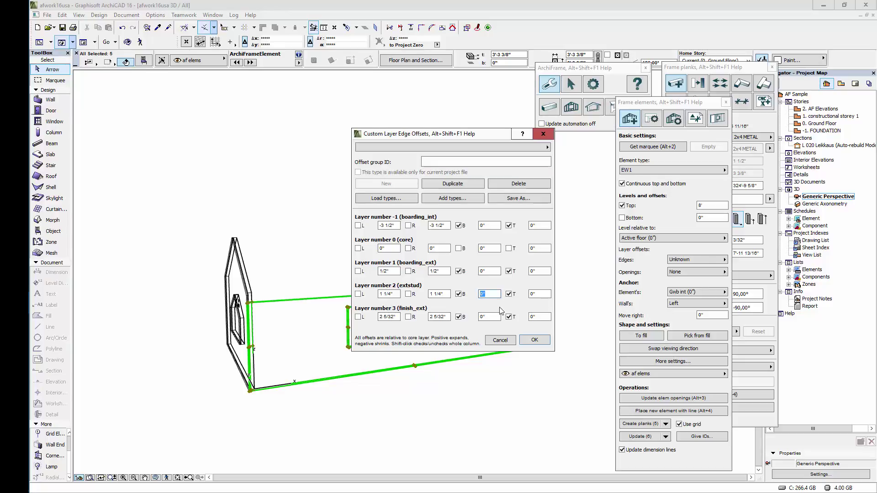
pyautogui.press('Tab')
pyautogui.press('Tab')
pyautogui.write("1'")
pyautogui.press('Tab')
pyautogui.press('Tab')
pyautogui.press('Tab')
pyautogui.press('Tab')
pyautogui.press('Tab')
pyautogui.press('Tab')
pyautogui.press('Tab')
pyautogui.press('Tab')
pyautogui.click(535, 340)
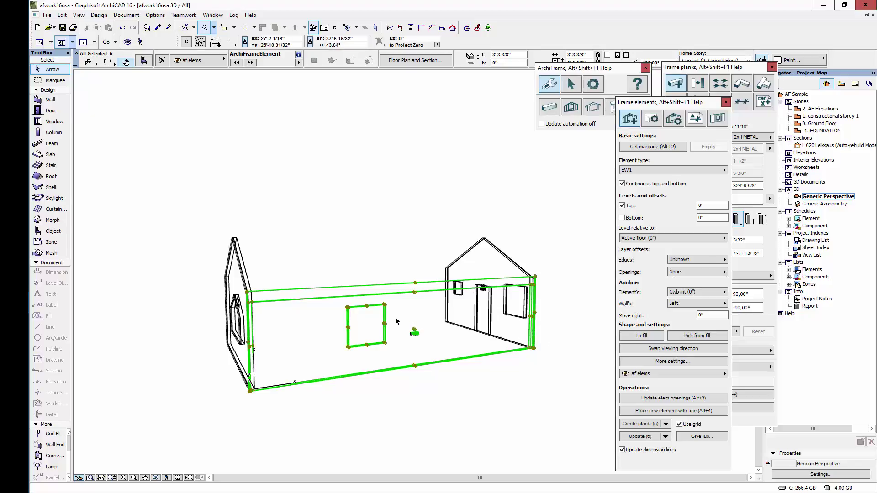
# - Orbit the 3D house and marquee-select all 15 ArchiFrame frame elements
pyautogui.keyDown('shift'); pyautogui.moveTo(522, 336); pyautogui.dragTo(528, 355, button='middle'); pyautogui.keyUp('shift')
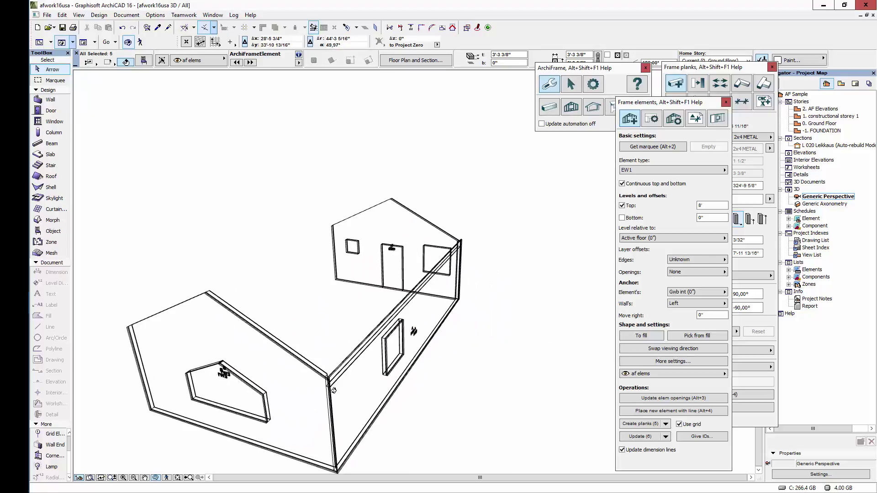
pyautogui.scroll(5, 331, 387)
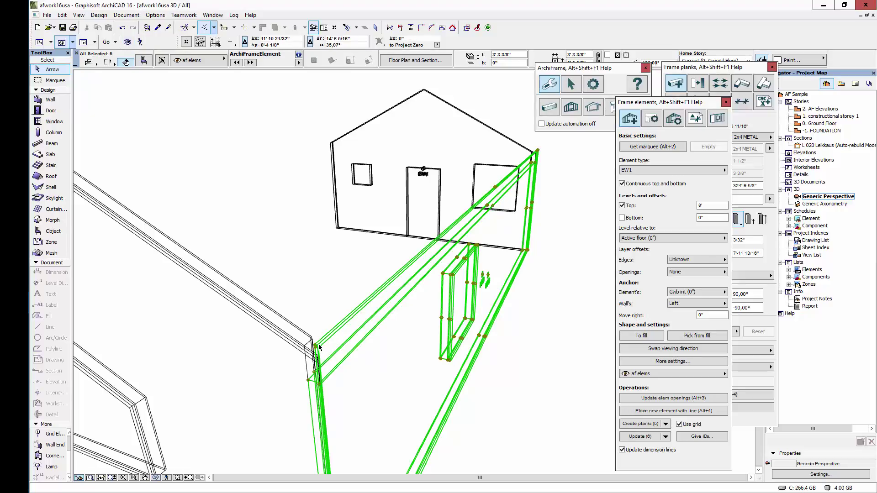
pyautogui.scroll(-3, 320, 348)
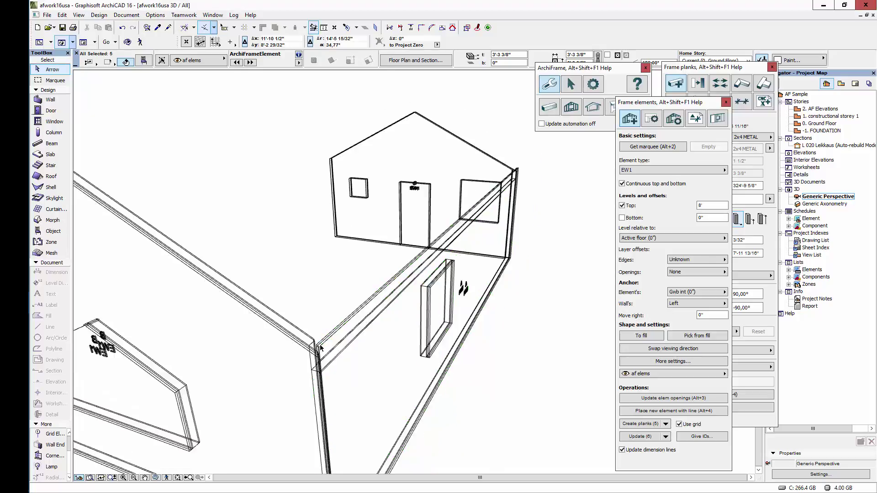
pyautogui.keyDown('shift'); pyautogui.moveTo(321, 348); pyautogui.dragTo(212, 308, button='middle'); pyautogui.keyUp('shift')
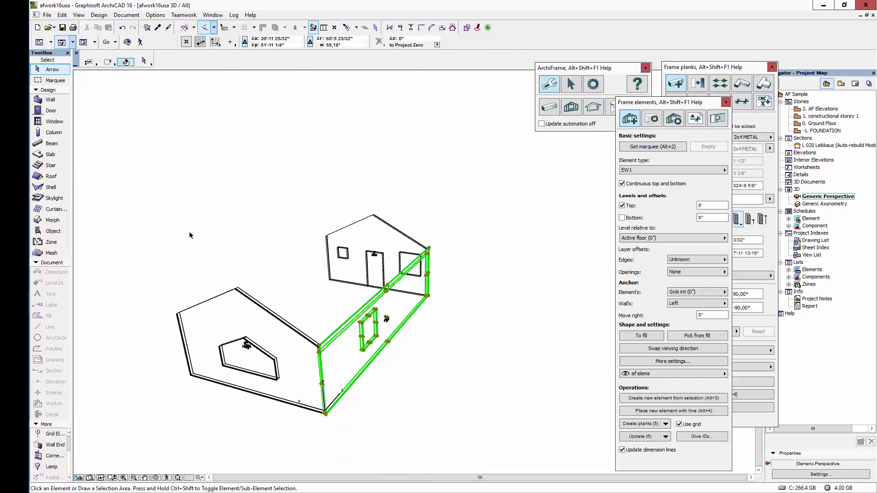
pyautogui.moveTo(181, 213); pyautogui.dragTo(425, 388)
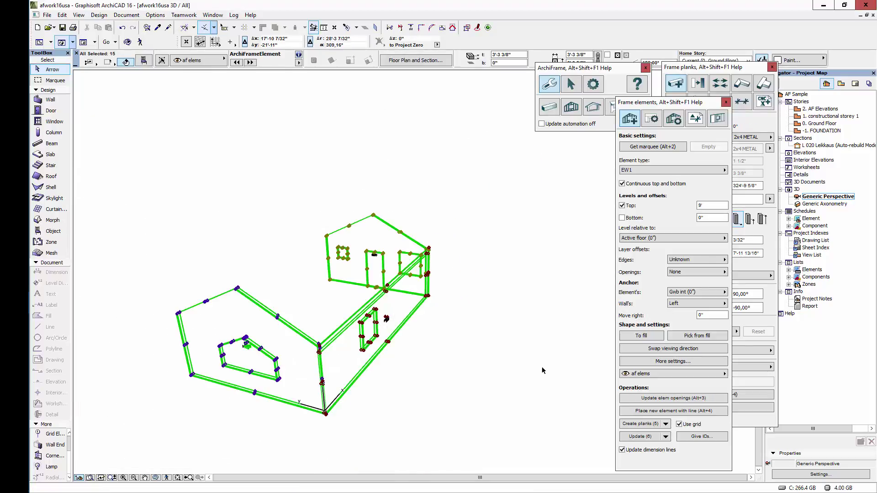
# - Switch openings to Own layer offsets and give layer 2 (extstud) 2" left, 2" right, 1" bottom
pyautogui.click(683, 276)
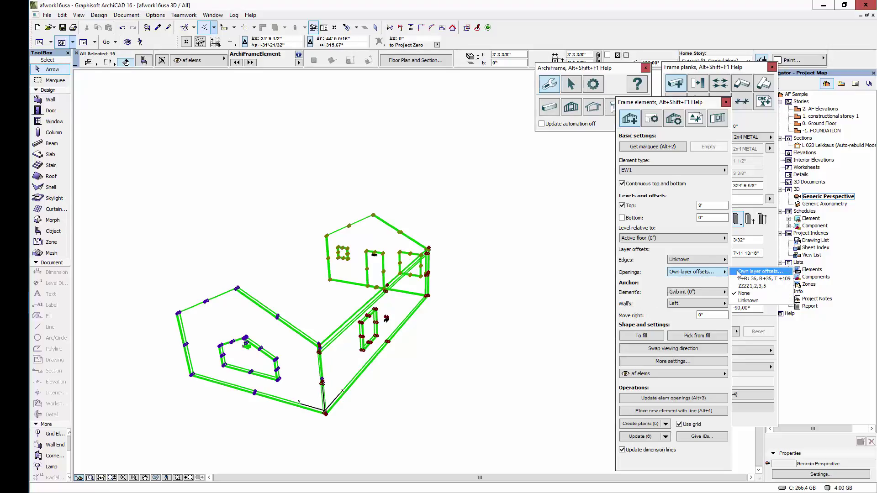
pyautogui.click(759, 272)
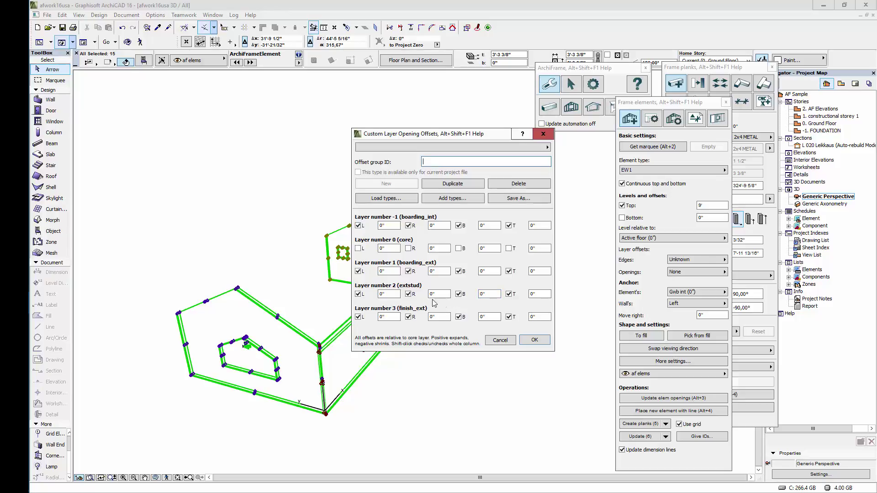
pyautogui.doubleClick(391, 295)
pyautogui.write('2"')
pyautogui.press('Tab')
pyautogui.write('2"')
pyautogui.press('Tab')
pyautogui.write('1/2"')
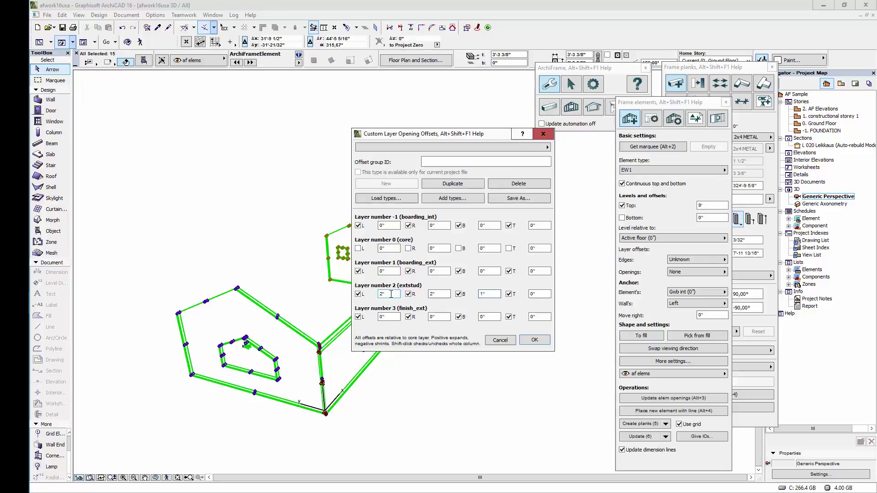
pyautogui.press('Tab')
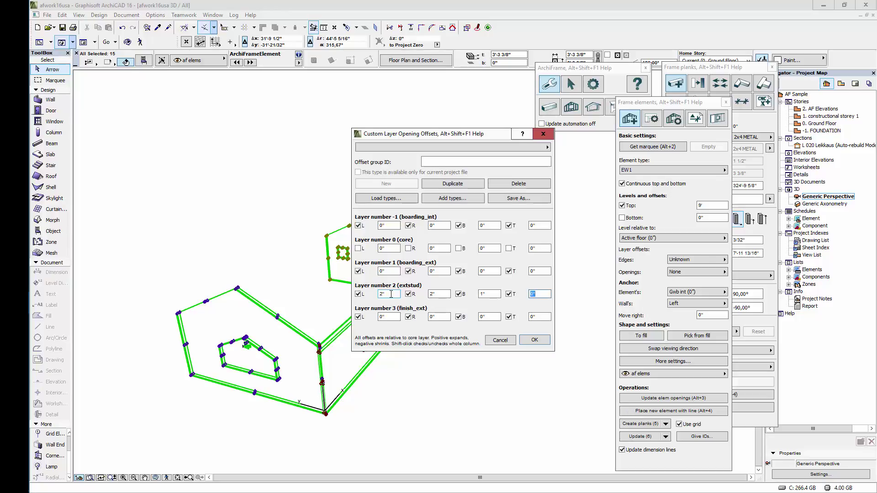
# - Give layer 3 (finish_ext) 2" side offsets and a 1" bottom offset, and confirm
pyautogui.press('Tab')
pyautogui.press('Tab')
pyautogui.press('Tab')
pyautogui.write('2')
pyautogui.press('Tab')
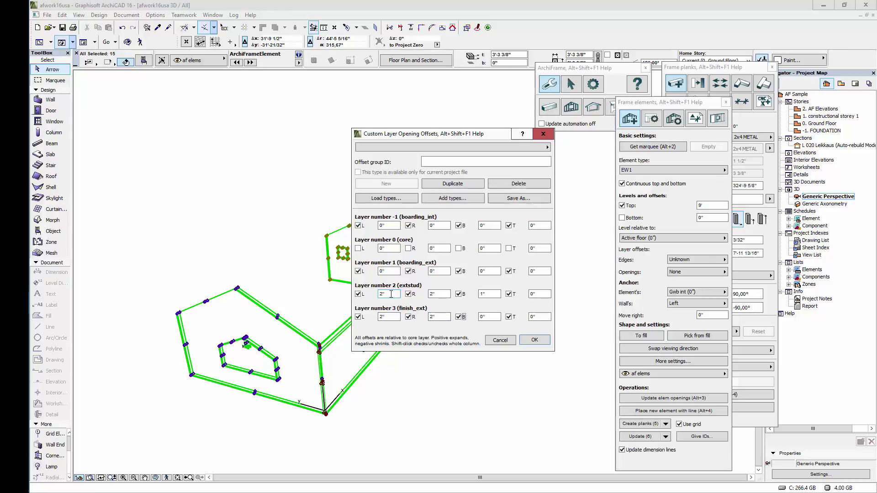
pyautogui.press('Tab')
pyautogui.write('1')
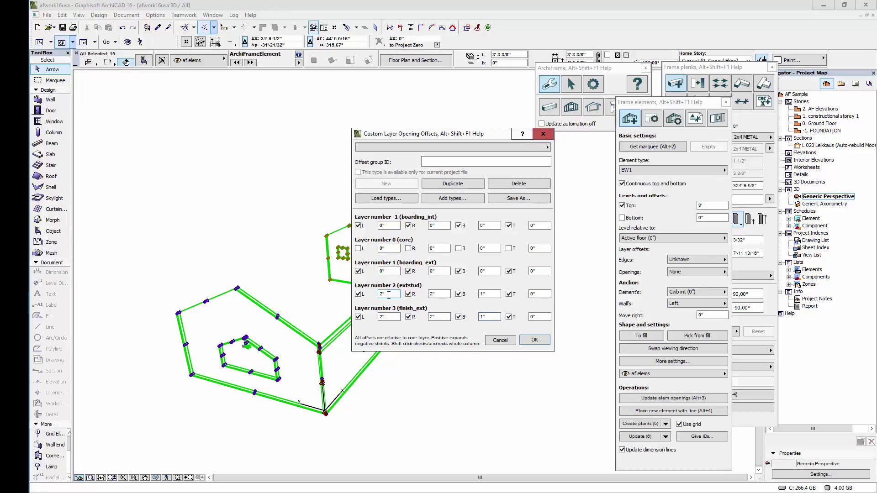
pyautogui.click(525, 341)
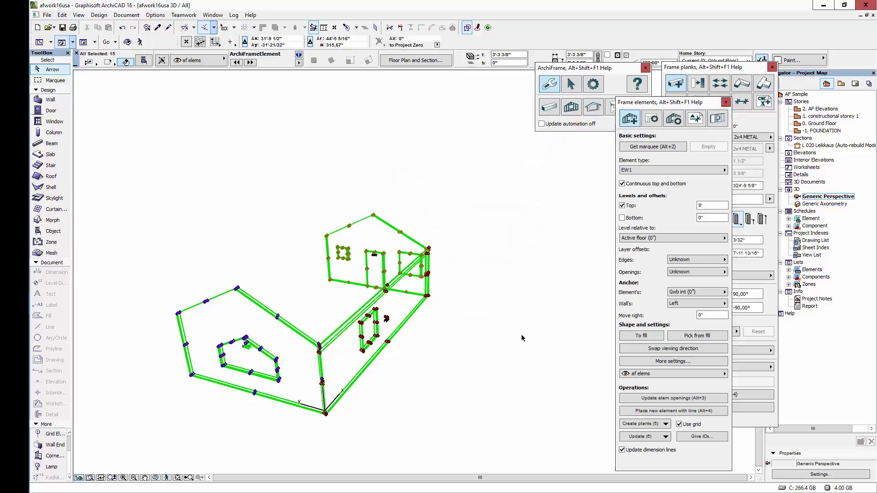
# - Orbit and zoom around the framed house in 3D, then go to the 0. Ground Floor plan
pyautogui.press('o')
pyautogui.moveTo(478, 348); pyautogui.dragTo(297, 299)
pyautogui.scroll(6, 297, 313)
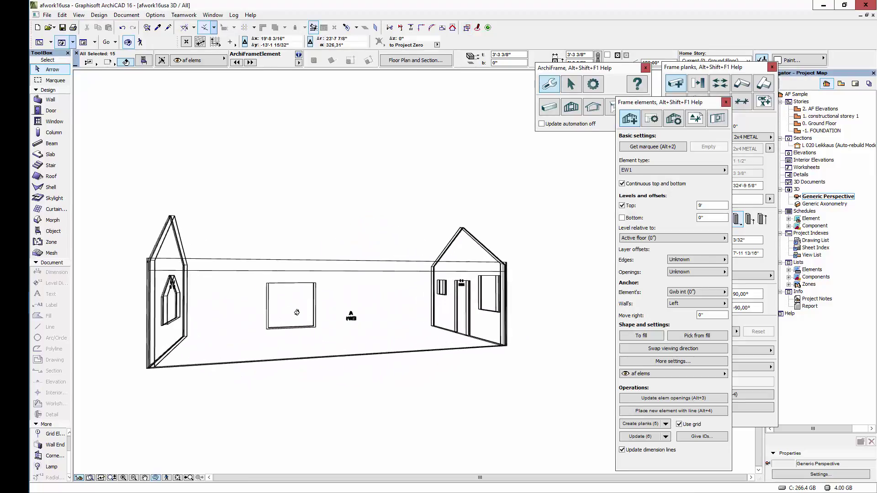
pyautogui.press('o')
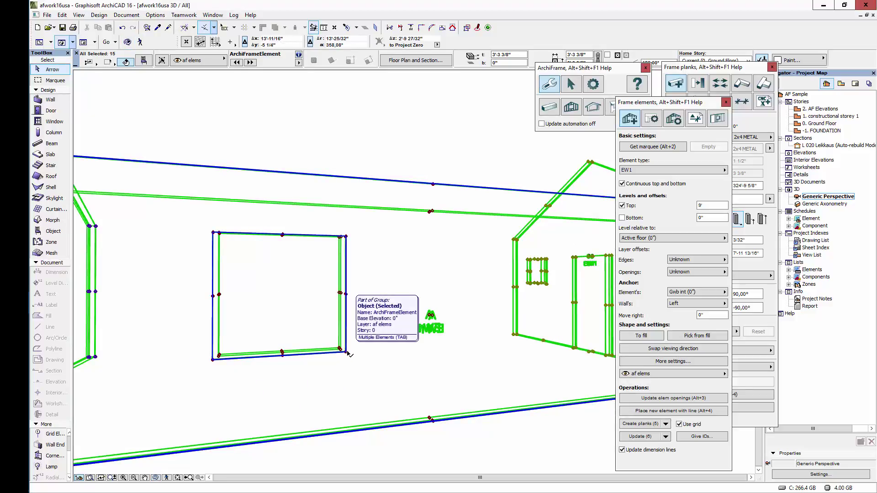
pyautogui.scroll(-5, 348, 354)
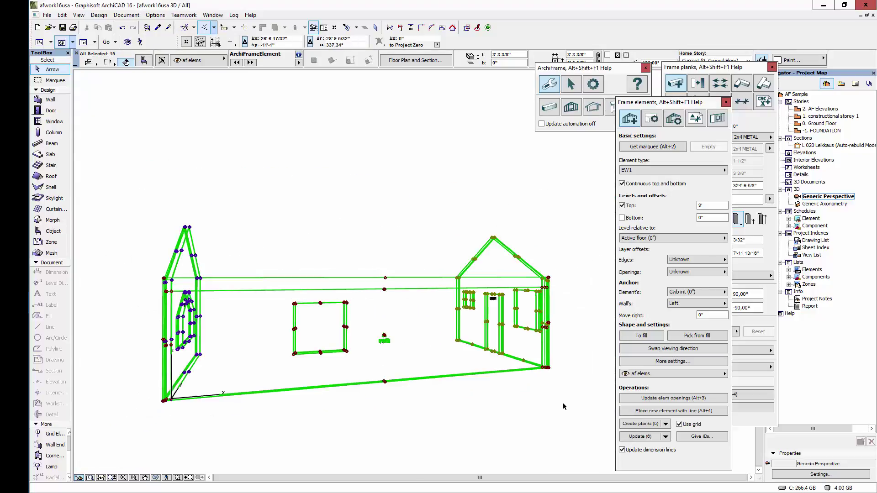
pyautogui.press('F2')
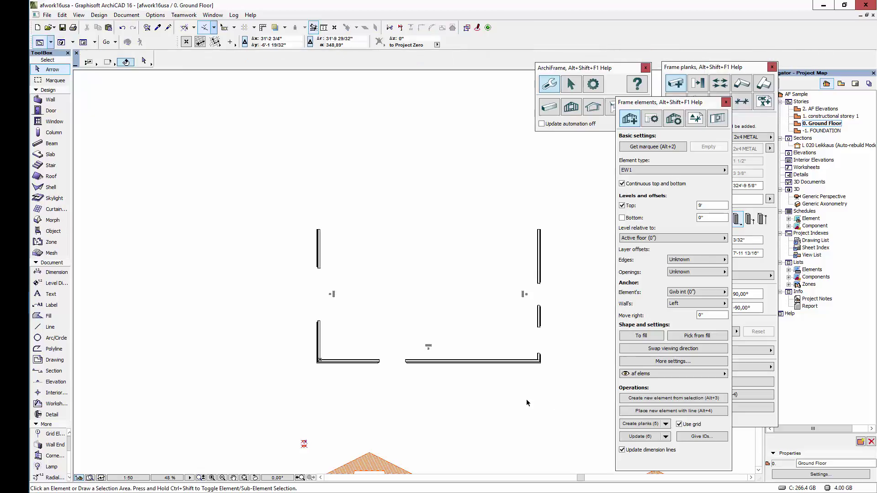
# - Turn on Grid Display and set both main grid spacings to 1'-4" (16")
pyautogui.click(79, 15)
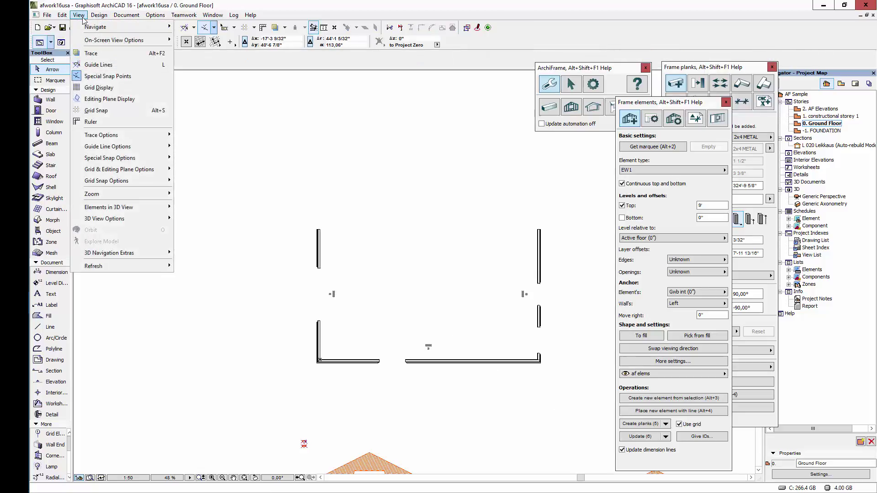
pyautogui.click(99, 87)
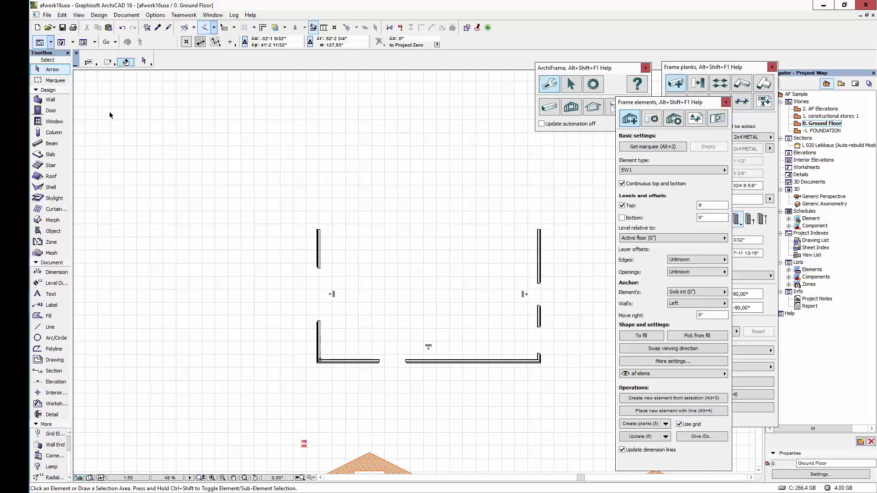
pyautogui.click(80, 15)
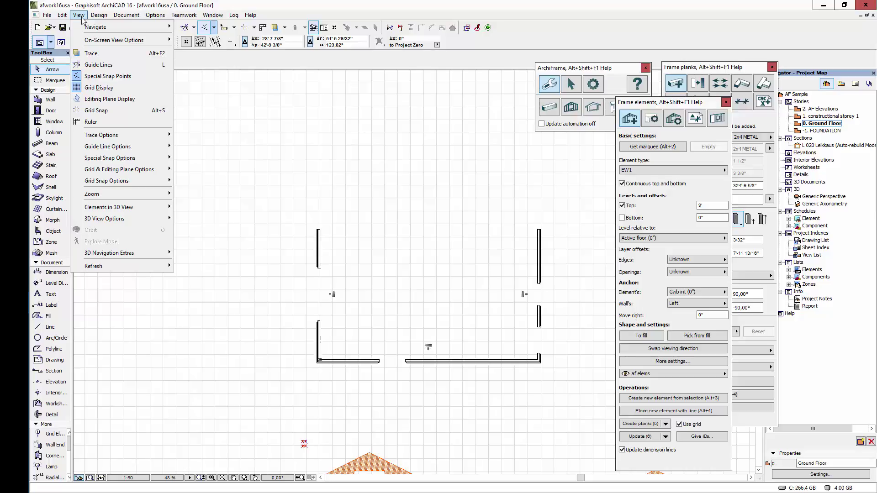
pyautogui.moveTo(145, 169)
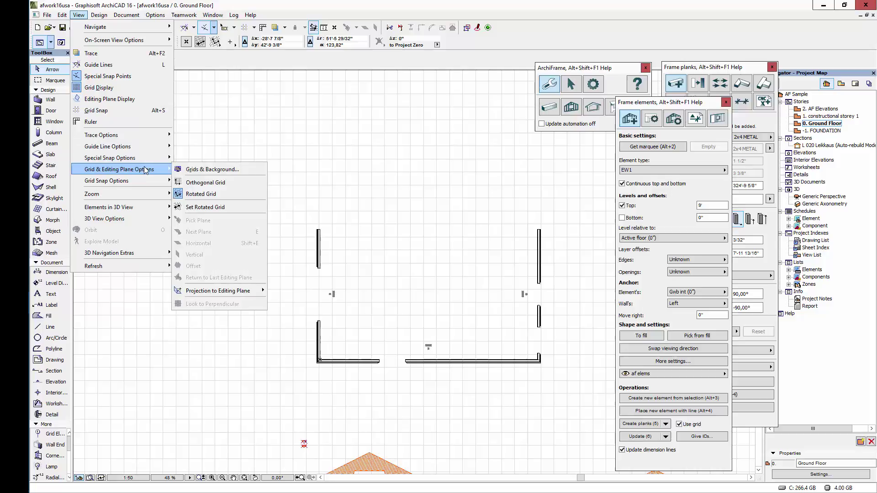
pyautogui.click(184, 169)
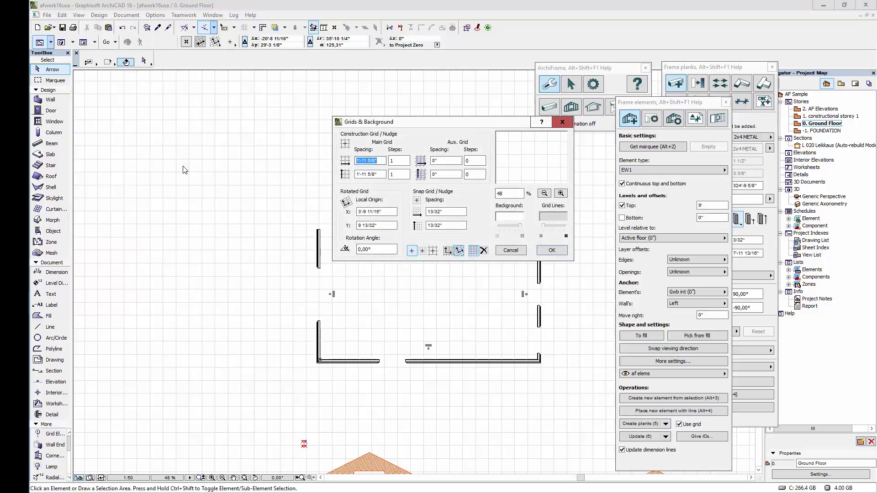
pyautogui.write('16')
pyautogui.press('Tab')
pyautogui.write('1')
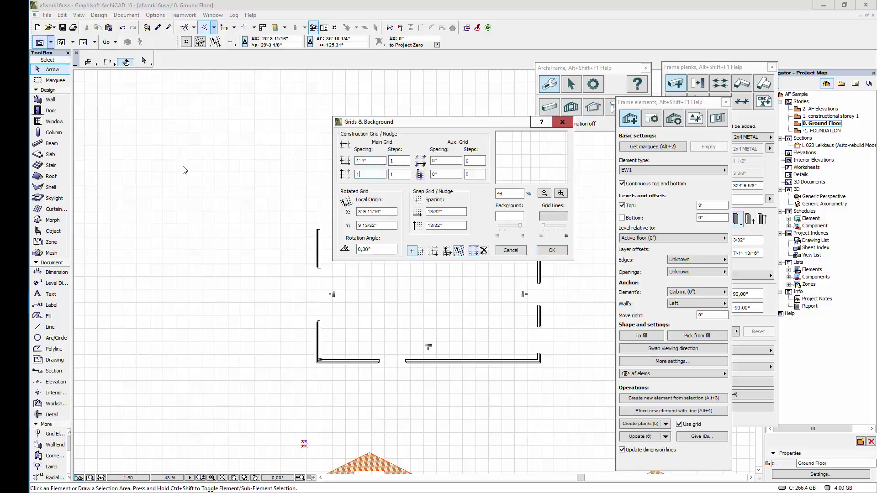
pyautogui.press('Tab')
pyautogui.click(551, 251)
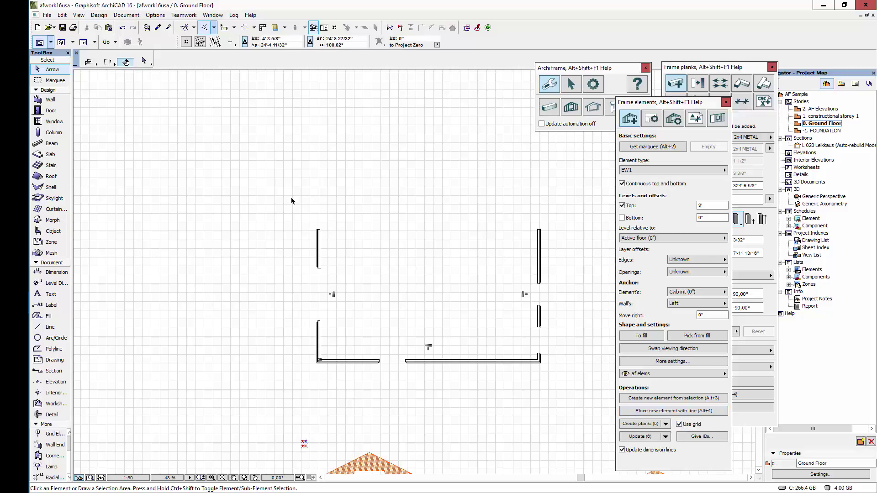
# - Marquee-select all framed walls on the plan, create their planks, then deselect and zoom in
pyautogui.moveTo(290, 197); pyautogui.dragTo(579, 393)
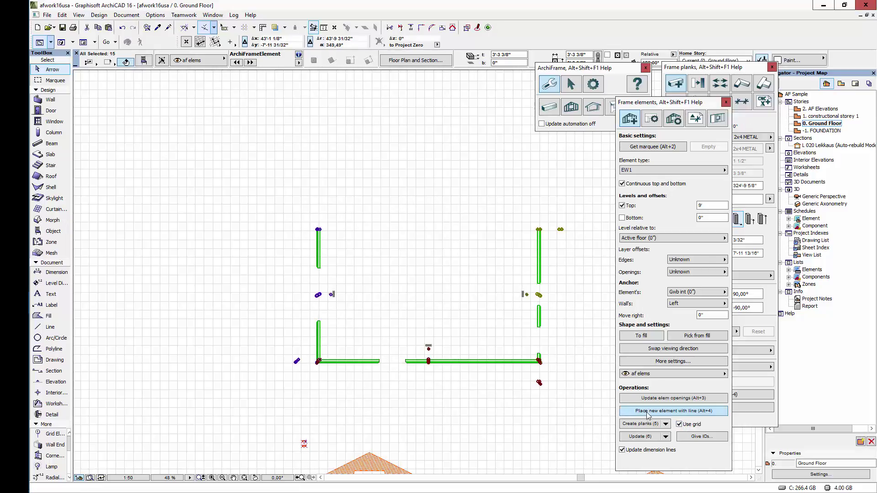
pyautogui.click(651, 426)
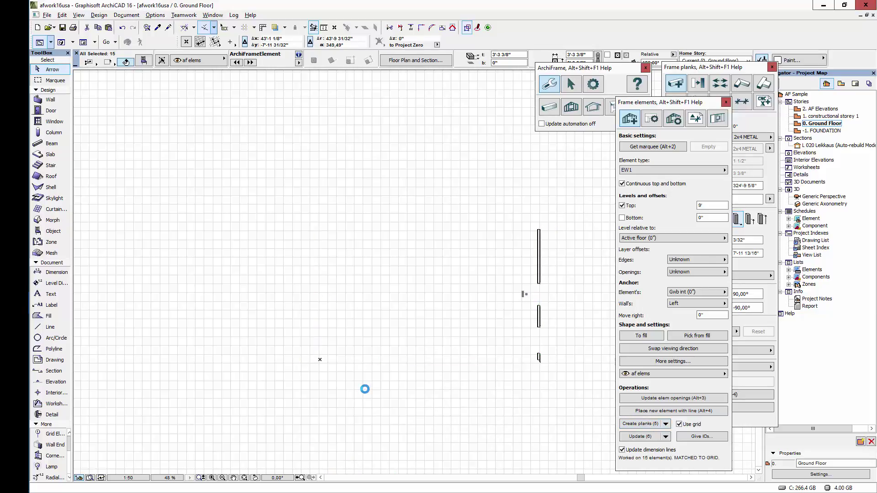
pyautogui.click(352, 382)
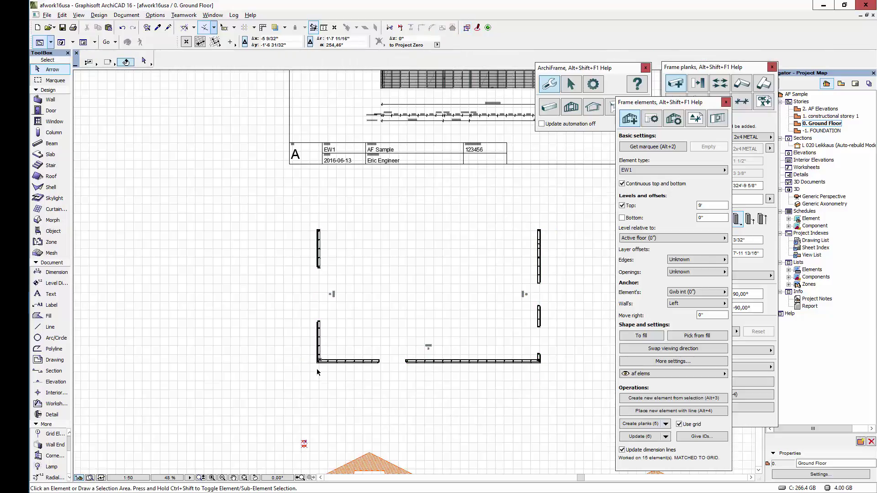
pyautogui.scroll(5, 320, 370)
pyautogui.scroll(1, 333, 351)
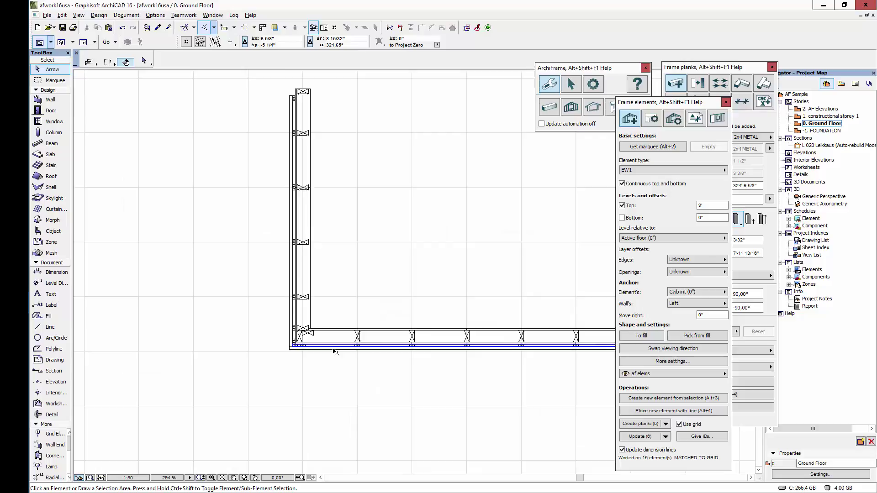
# - Select the bottom wall's plank group, zoom in on the corner, then clear the selection with Esc
pyautogui.scroll(3, 333, 352)
pyautogui.click(270, 311)
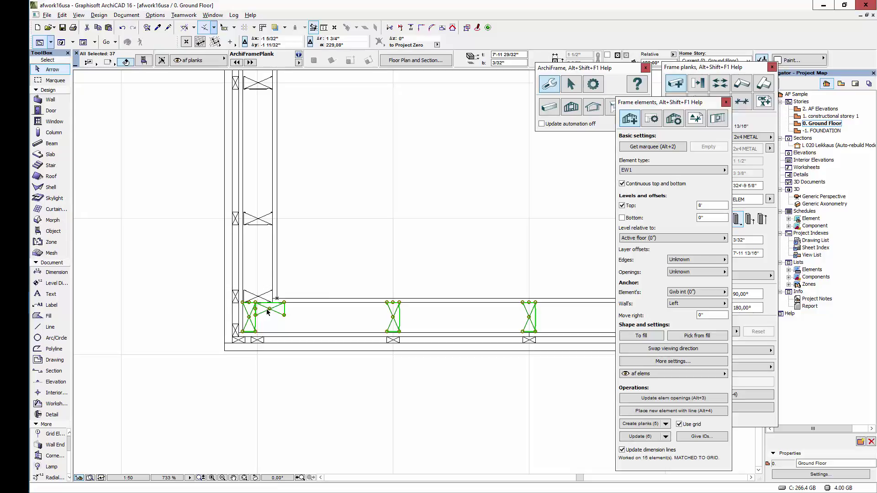
pyautogui.scroll(-3, 265, 309)
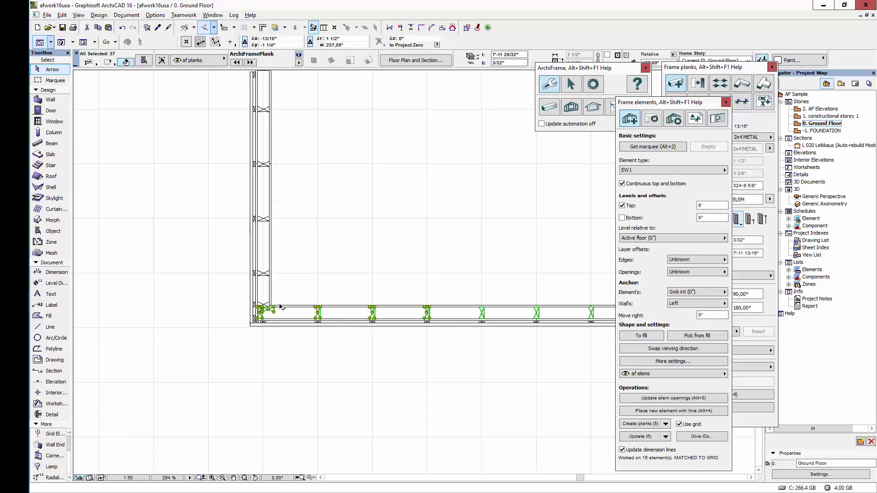
pyautogui.scroll(2, 439, 313)
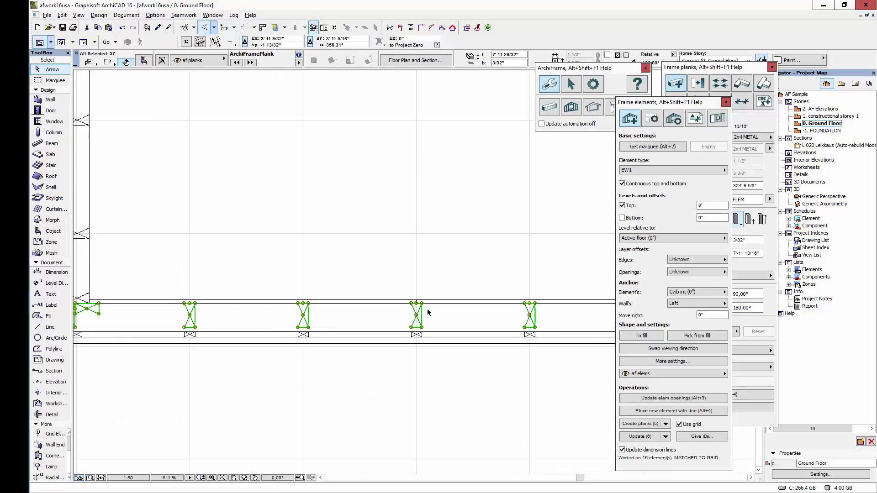
pyautogui.scroll(-4, 484, 313)
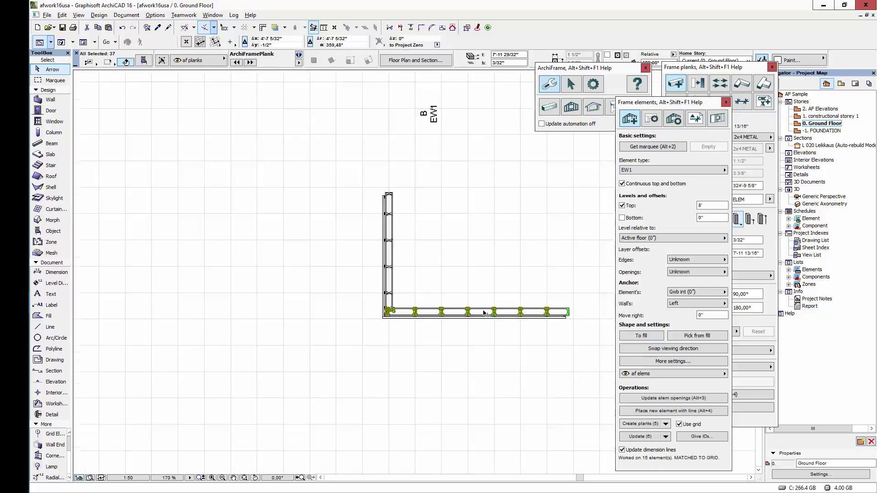
pyautogui.scroll(1, 472, 317)
pyautogui.scroll(1, 571, 319)
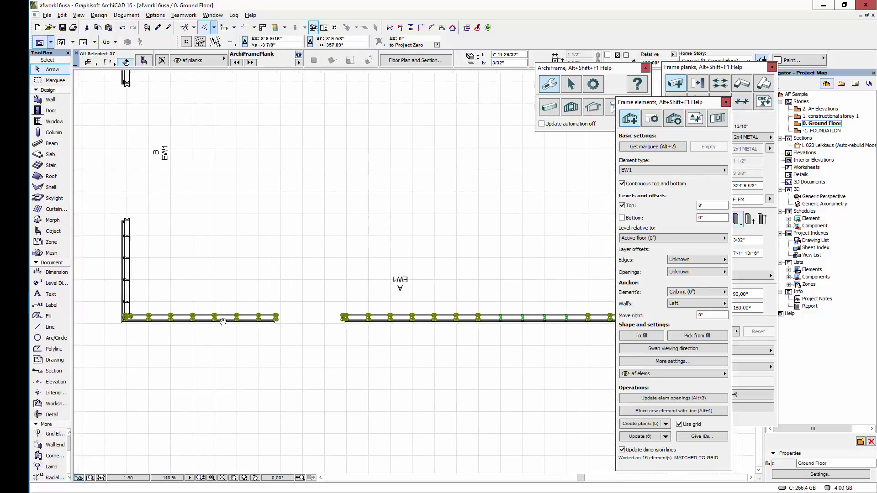
pyautogui.scroll(1, 581, 322)
pyautogui.scroll(3, 581, 322)
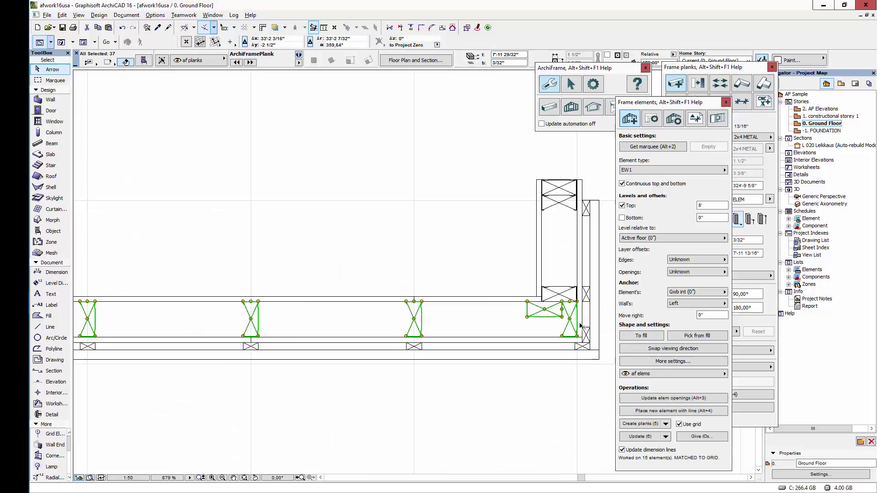
pyautogui.scroll(1, 470, 374)
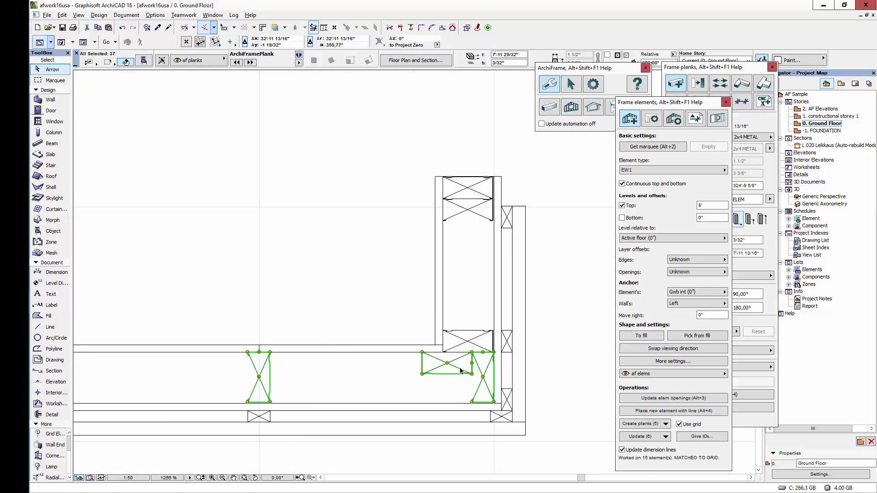
pyautogui.press('Escape')
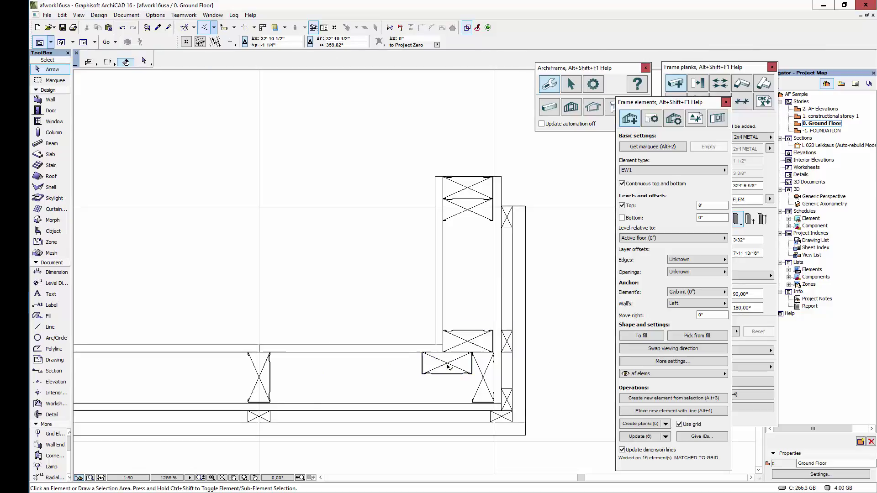
# - Rotate the small horizontal corner plank by 180° about its centre
pyautogui.click(448, 366)
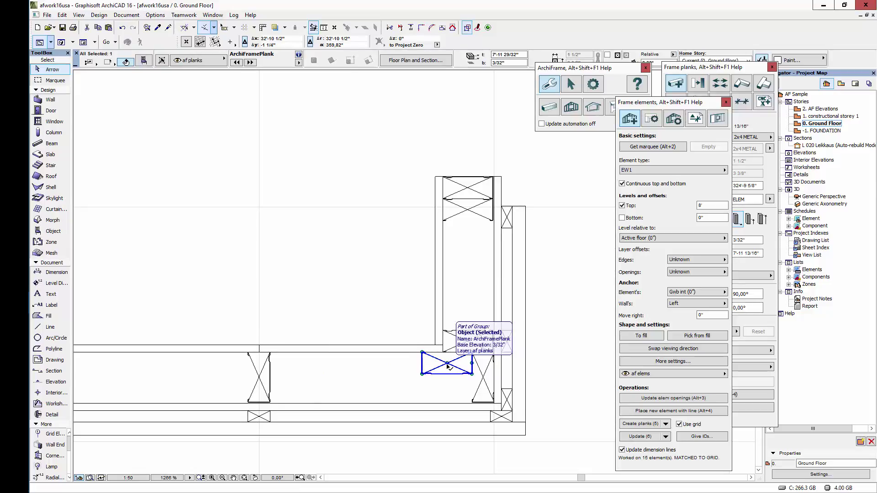
pyautogui.rightClick(447, 367)
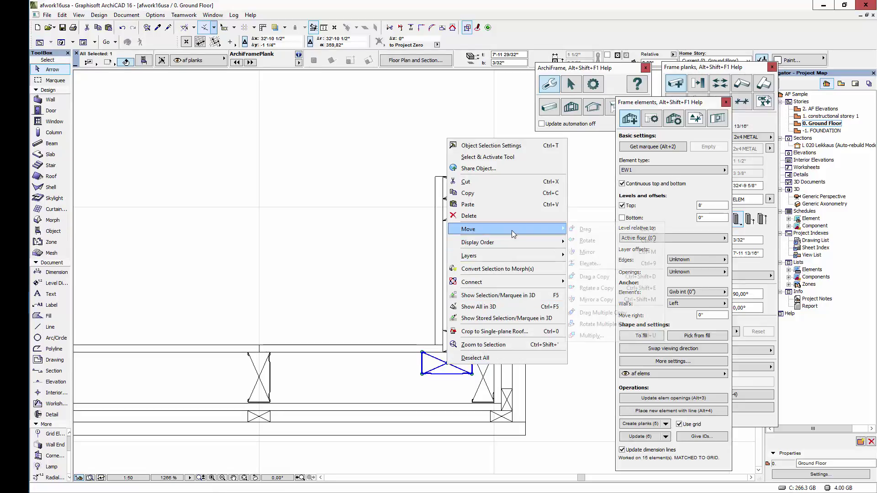
pyautogui.moveTo(512, 230)
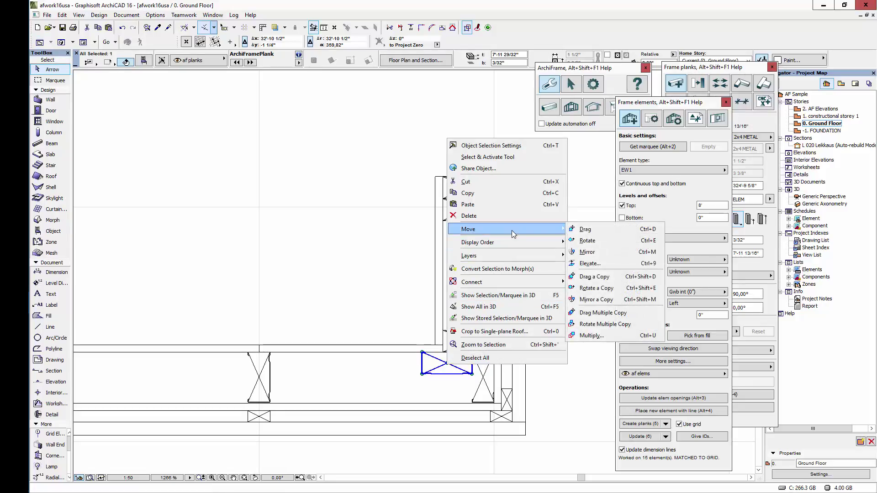
pyautogui.click(588, 241)
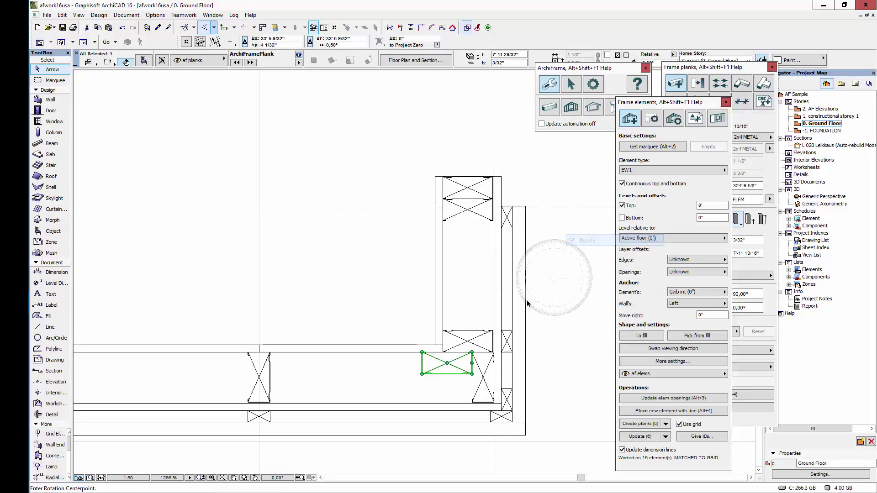
pyautogui.click(501, 364)
pyautogui.click(337, 348)
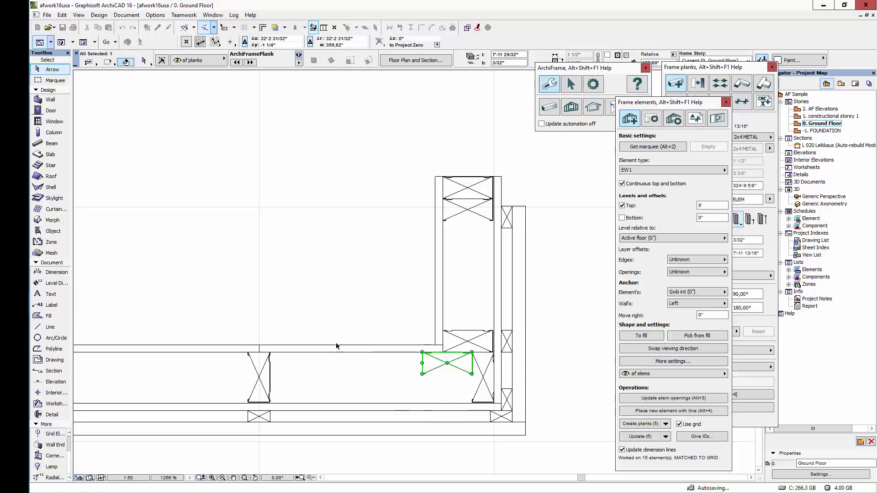
# - Deselect the plank and switch to the 3D window with F3
pyautogui.click(539, 346)
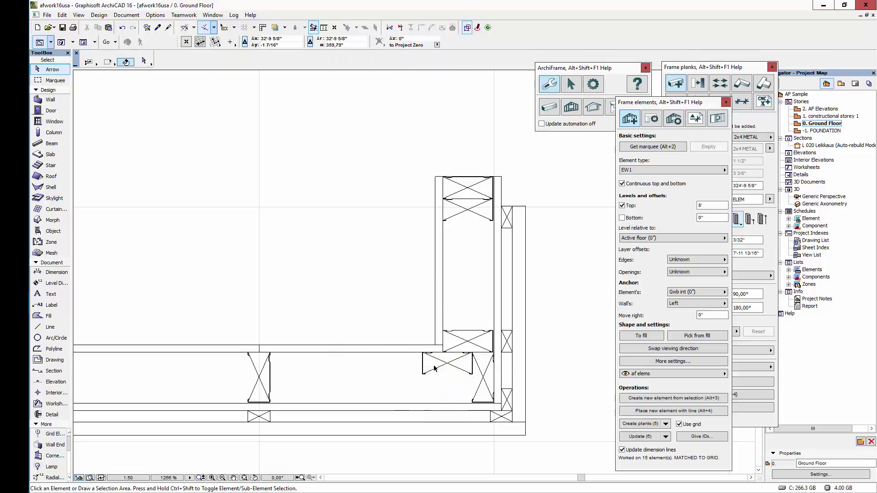
pyautogui.scroll(2, 438, 364)
pyautogui.press('F3')
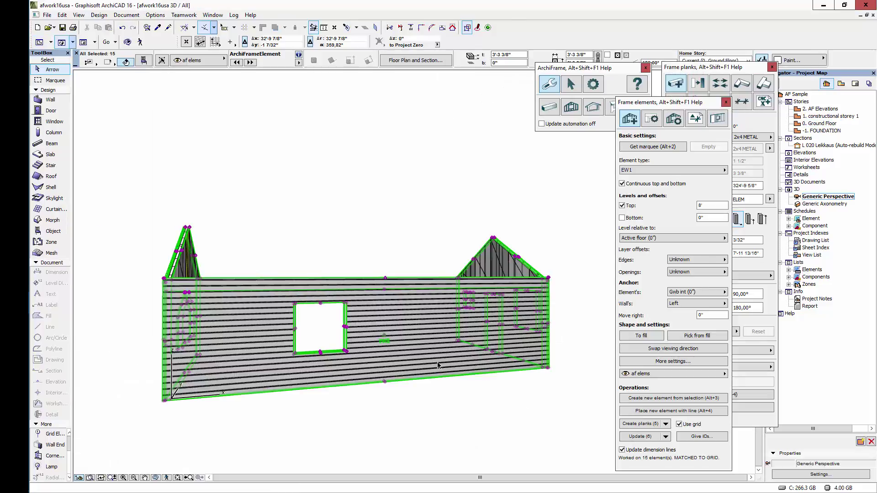
# - Zoom in and try selecting the planked wall and a board panel near the window, clearing each
pyautogui.press('Escape')
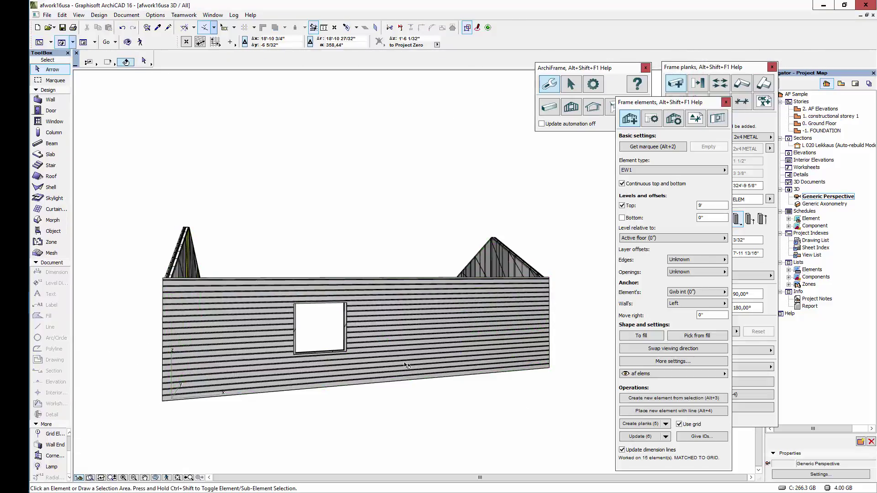
pyautogui.scroll(3, 347, 352)
pyautogui.click(382, 337)
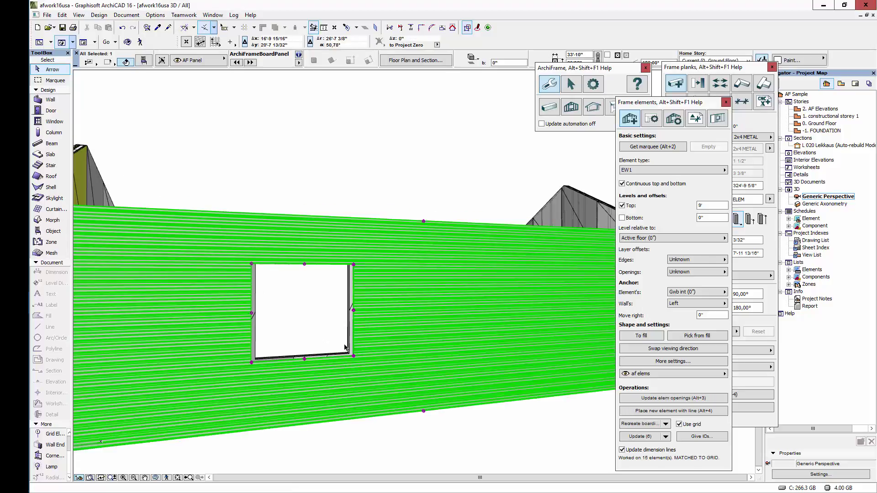
pyautogui.press('Escape')
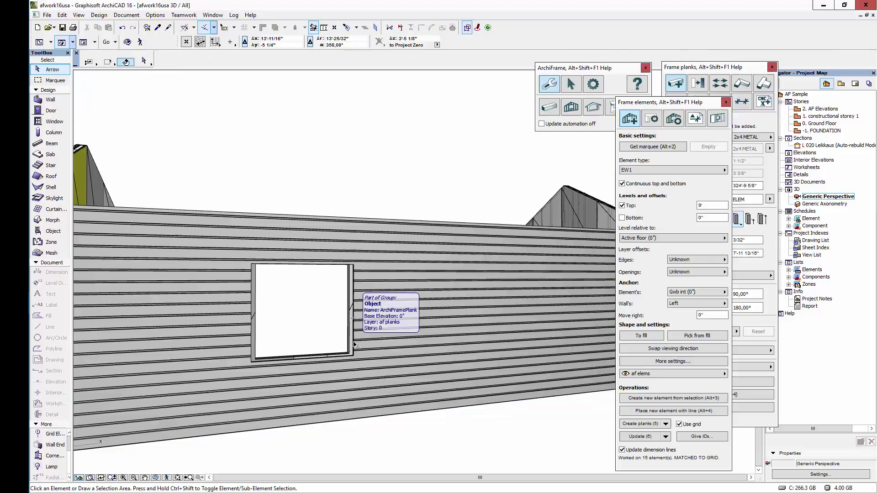
pyautogui.scroll(3, 355, 344)
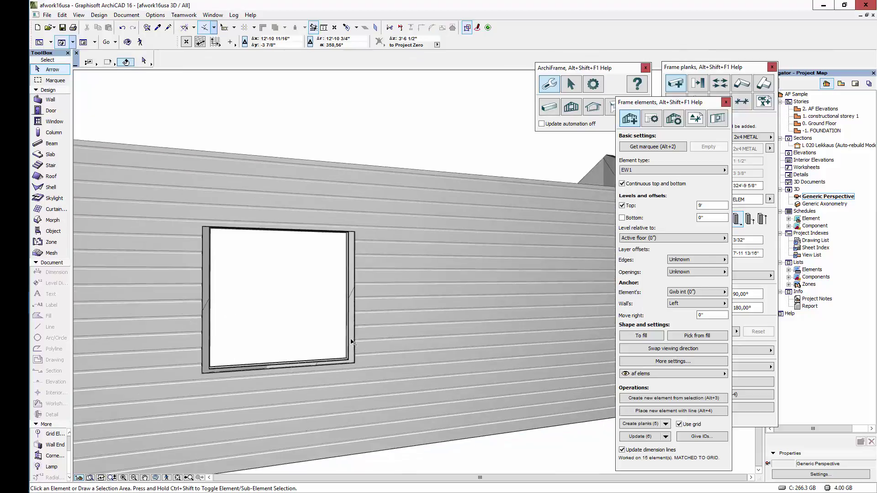
pyautogui.click(352, 342)
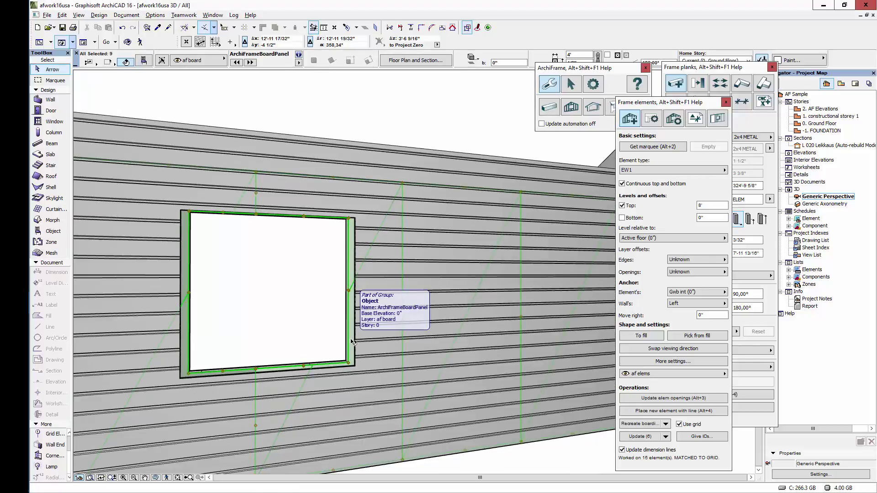
pyautogui.press('Escape')
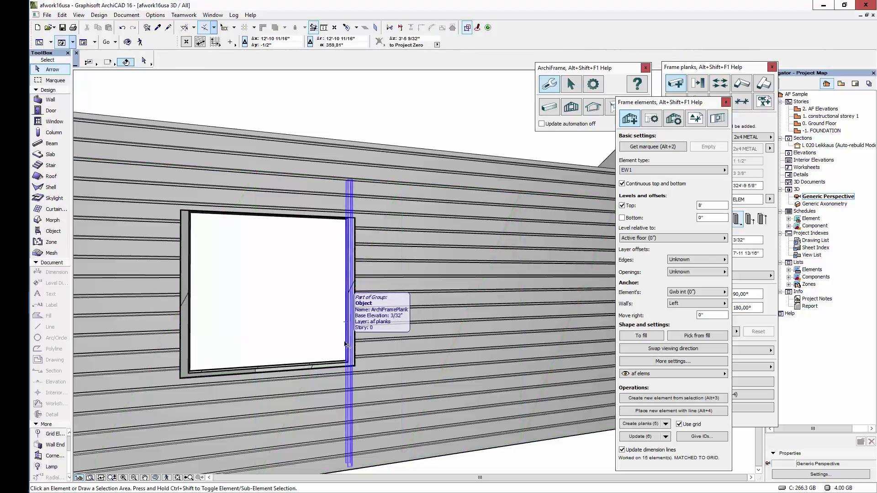
# - Select the vertical plank beside the window, expand to its whole plank group, and show only it (F5)
pyautogui.click(352, 333)
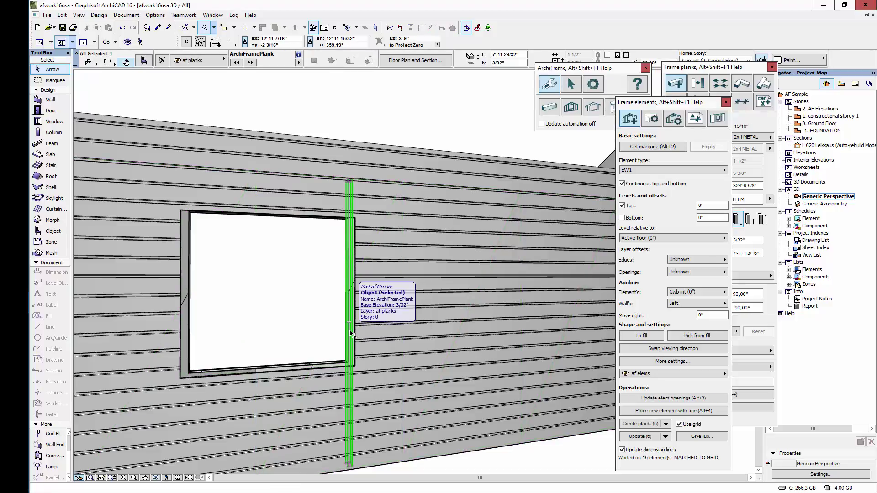
pyautogui.hotkey('alt', 'g')
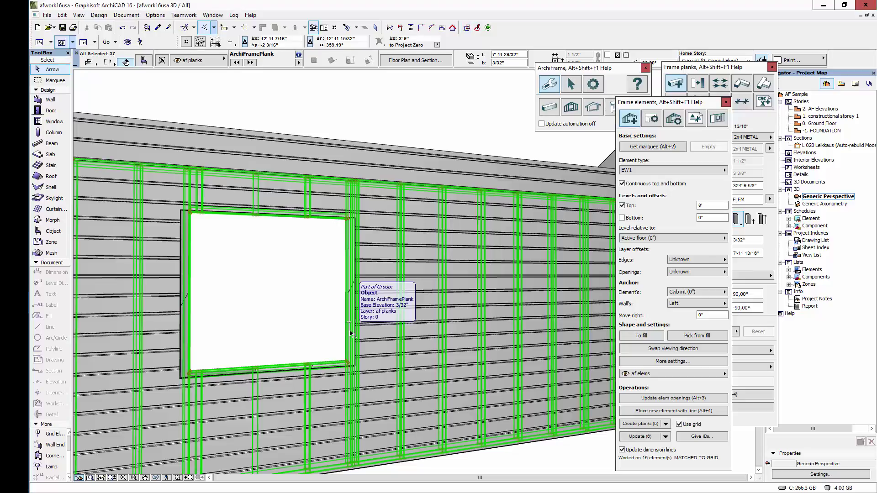
pyautogui.press('F5')
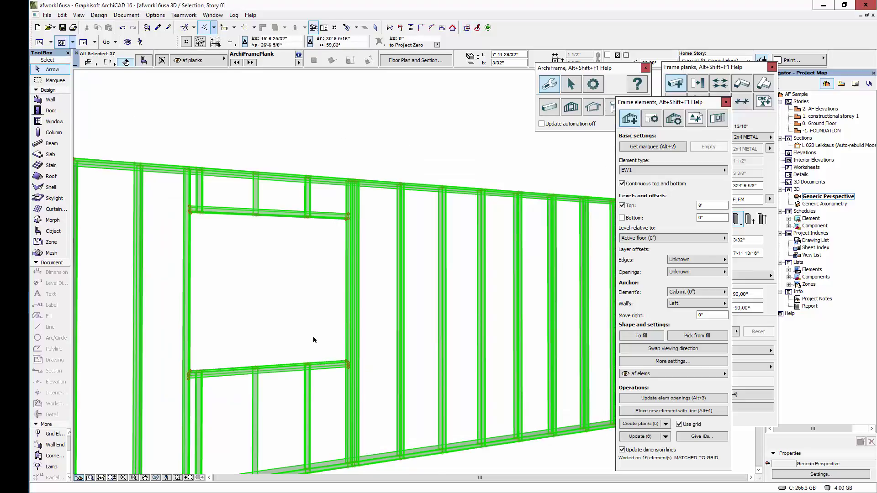
# - Orbit the framed wall and inspect its top plank, bottom plank and left-end stud
pyautogui.click(297, 342)
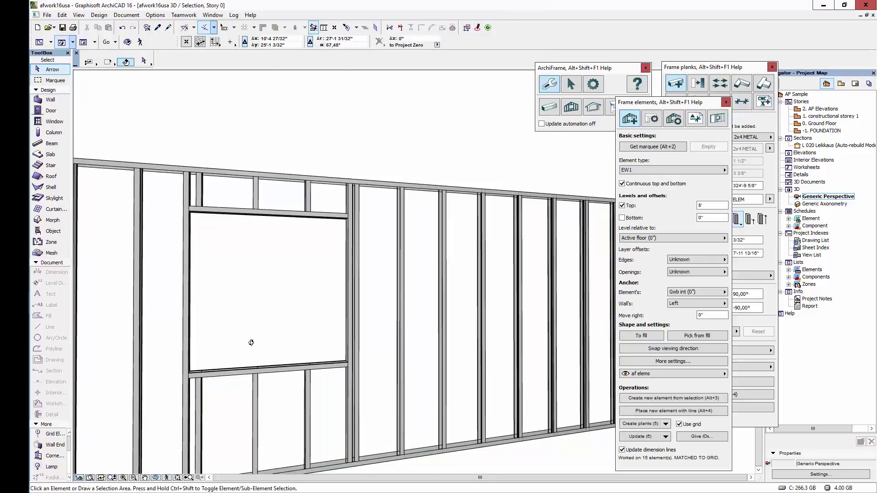
pyautogui.keyDown('shift'); pyautogui.moveTo(252, 343); pyautogui.dragTo(376, 321, button='middle'); pyautogui.keyUp('shift')
pyautogui.scroll(-3, 327, 339)
pyautogui.scroll(5, 400, 266)
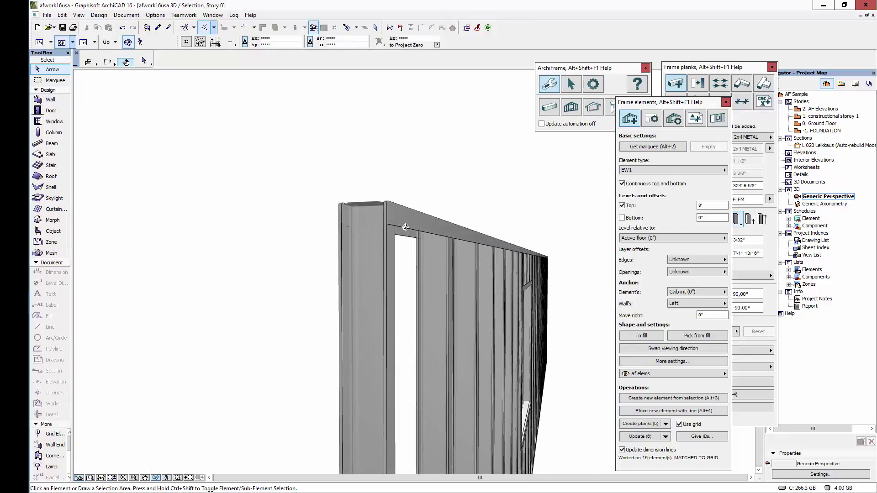
pyautogui.click(364, 206)
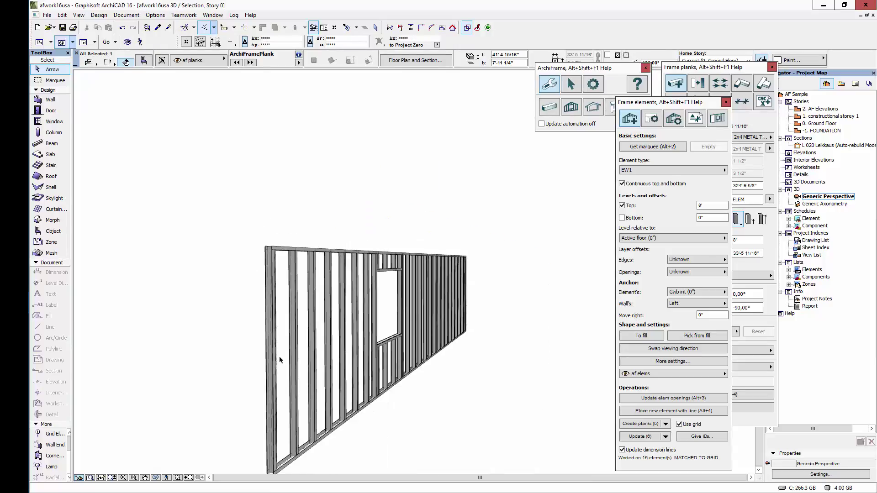
pyautogui.scroll(2, 339, 352)
pyautogui.click(326, 348)
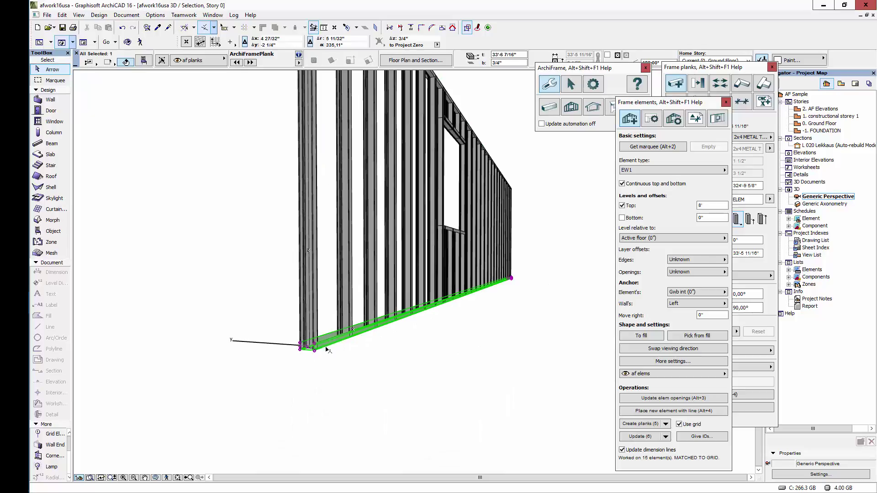
pyautogui.scroll(3, 328, 350)
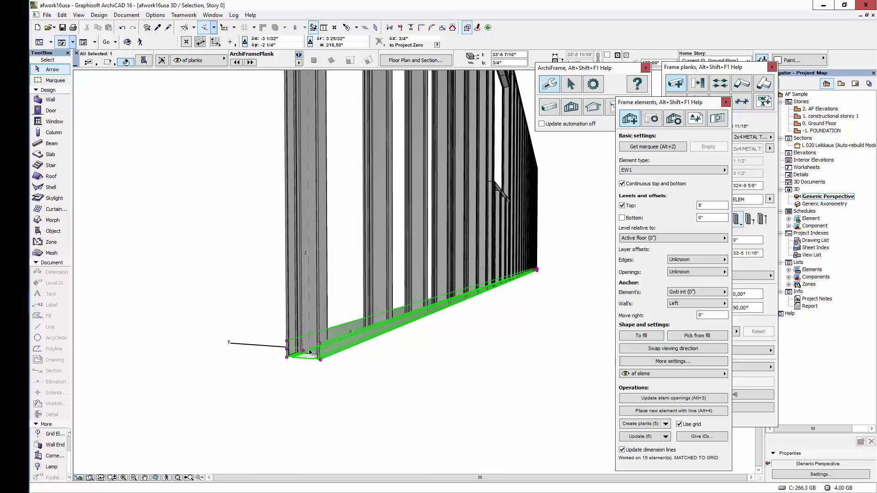
pyautogui.click(322, 310)
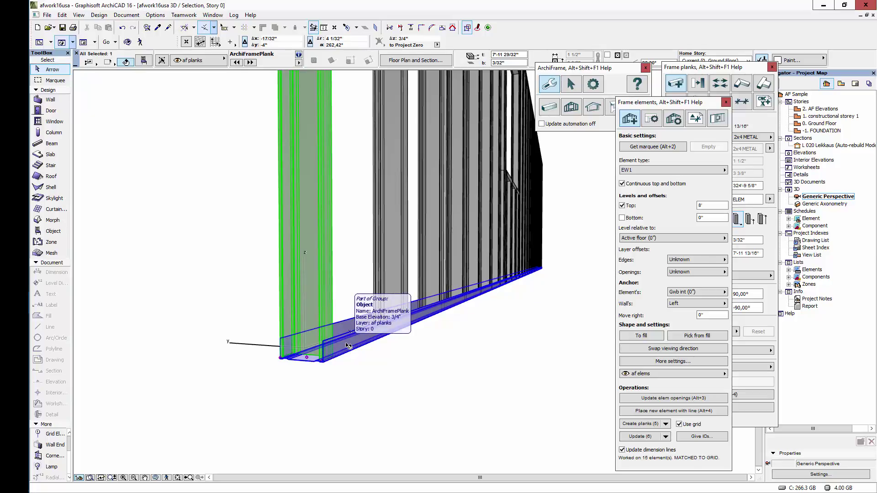
# - Orbit to the window opening and inspect the sill, the header, and a wall stud
pyautogui.keyDown('shift'); pyautogui.moveTo(349, 346); pyautogui.dragTo(454, 364, button='middle'); pyautogui.keyUp('shift')
pyautogui.scroll(3, 332, 362)
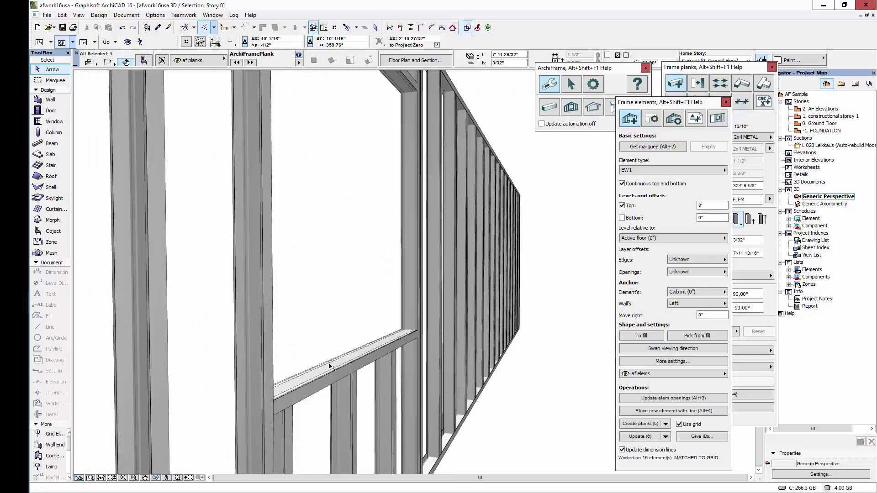
pyautogui.click(332, 362)
pyautogui.scroll(2, 342, 283)
pyautogui.scroll(-2, 345, 250)
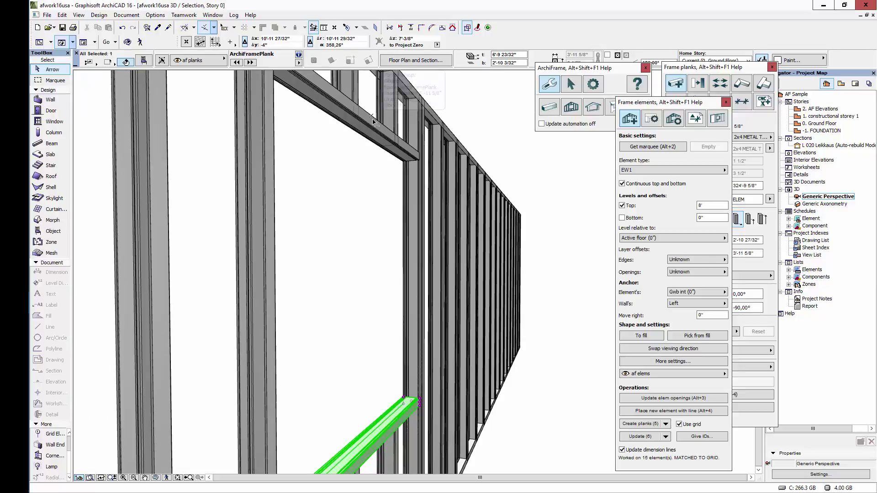
pyautogui.click(373, 120)
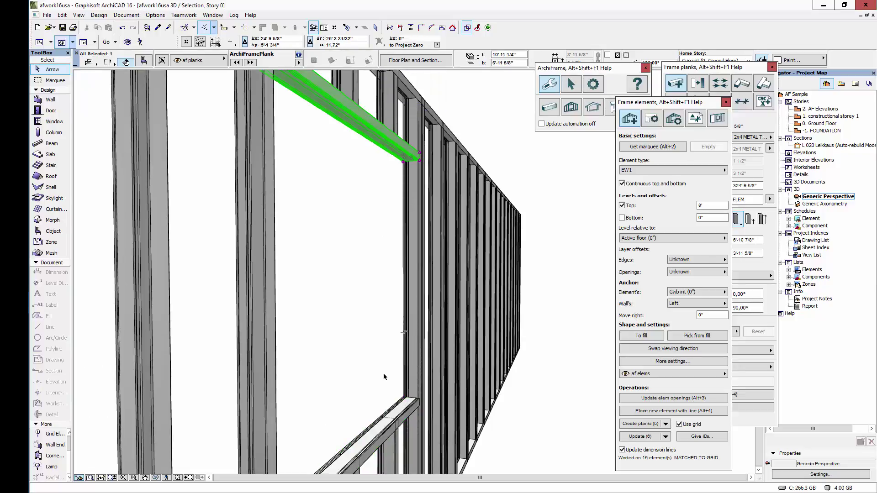
pyautogui.keyDown('shift'); pyautogui.moveTo(384, 372); pyautogui.dragTo(292, 284, button='middle'); pyautogui.keyUp('shift')
pyautogui.click(286, 274)
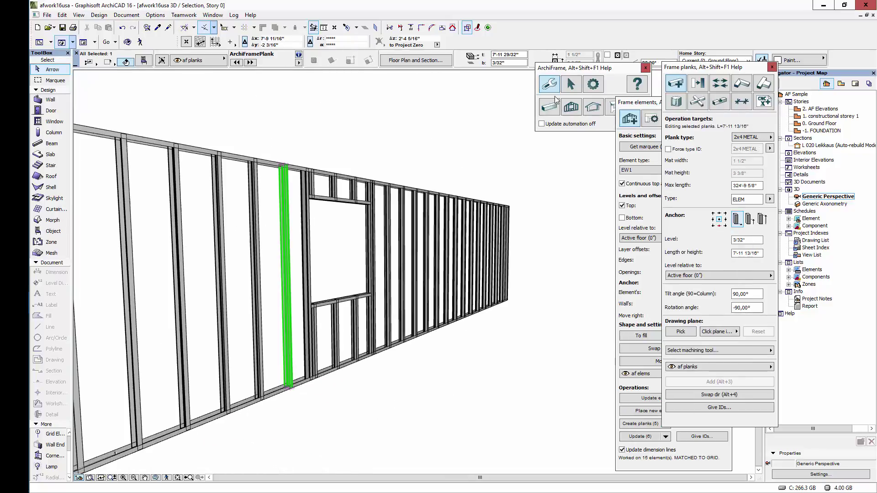
pyautogui.click(570, 87)
pyautogui.click(571, 128)
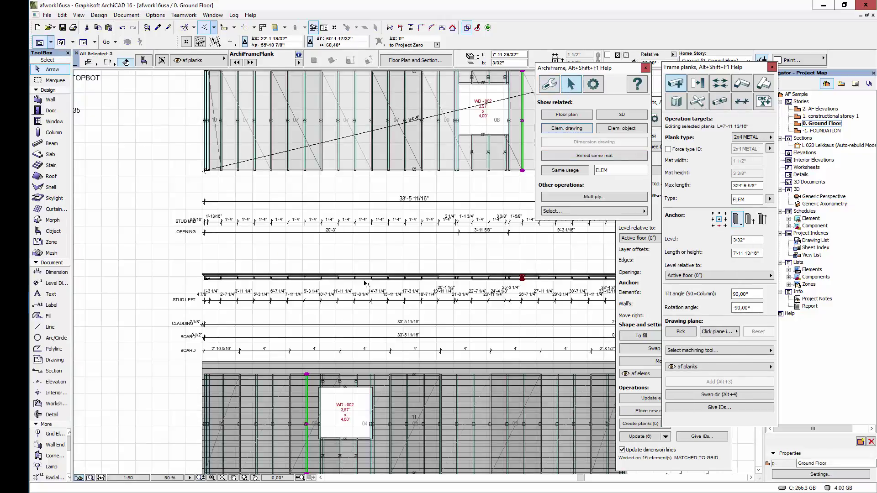
pyautogui.scroll(-1, 358, 216)
pyautogui.moveTo(383, 210); pyautogui.dragTo(371, 304, button='middle')
pyautogui.press('Escape')
pyautogui.scroll(1, 392, 211)
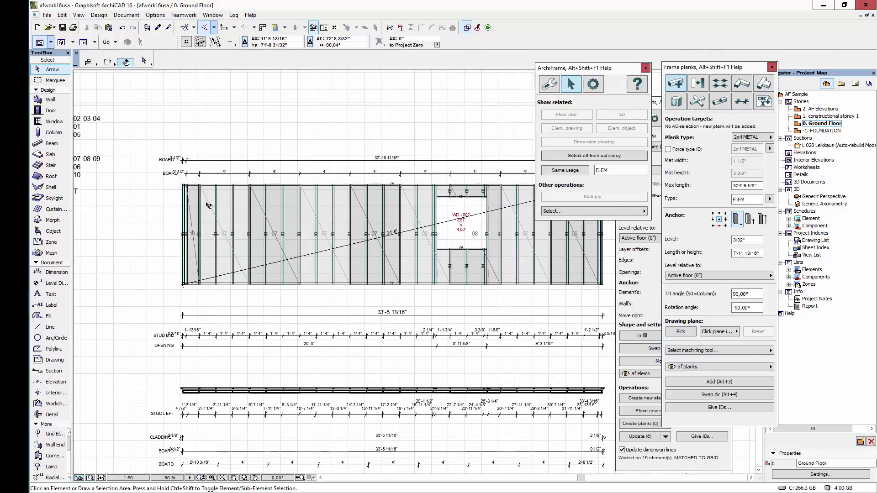
pyautogui.click(194, 202)
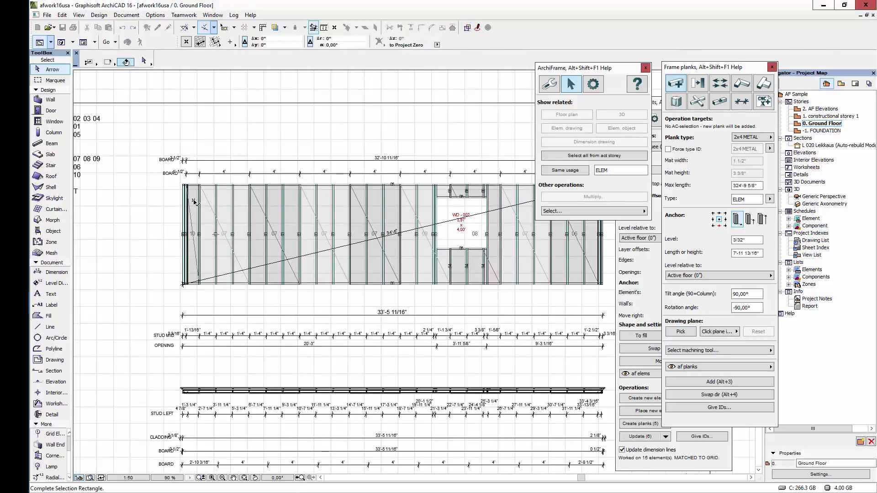
pyautogui.press('Escape')
pyautogui.scroll(7, 194, 202)
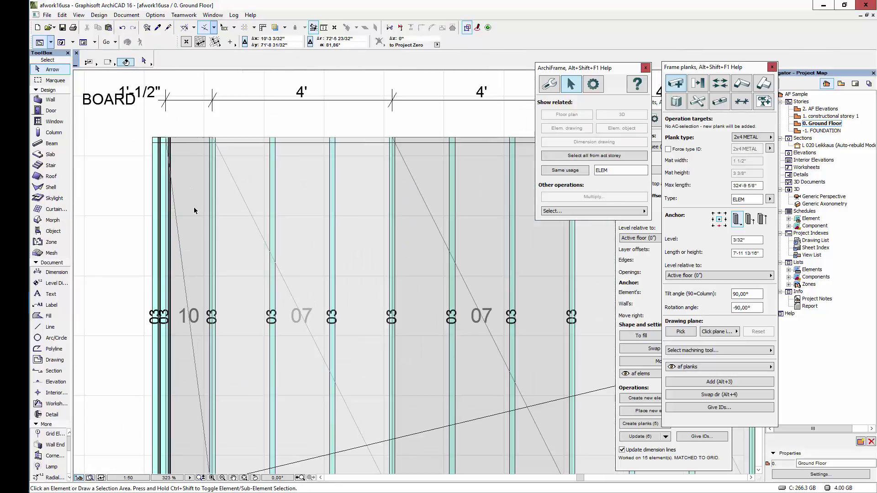
pyautogui.click(181, 247)
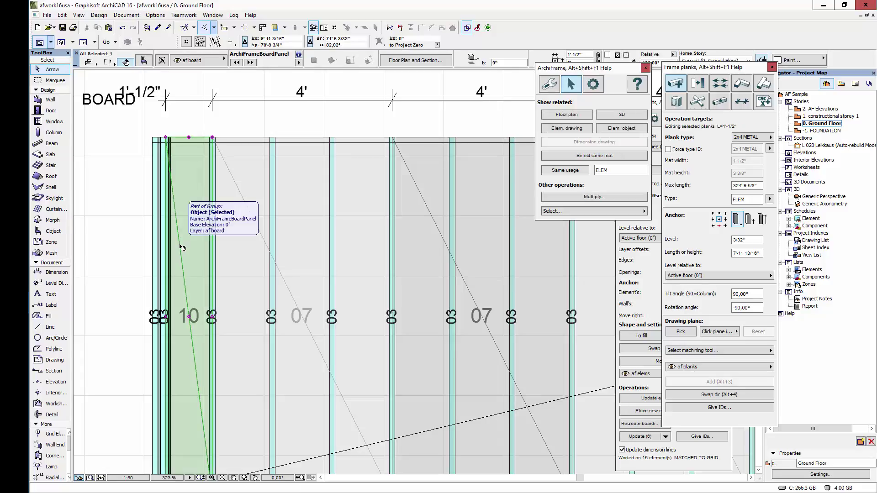
pyautogui.click(292, 203)
pyautogui.scroll(-5, 275, 222)
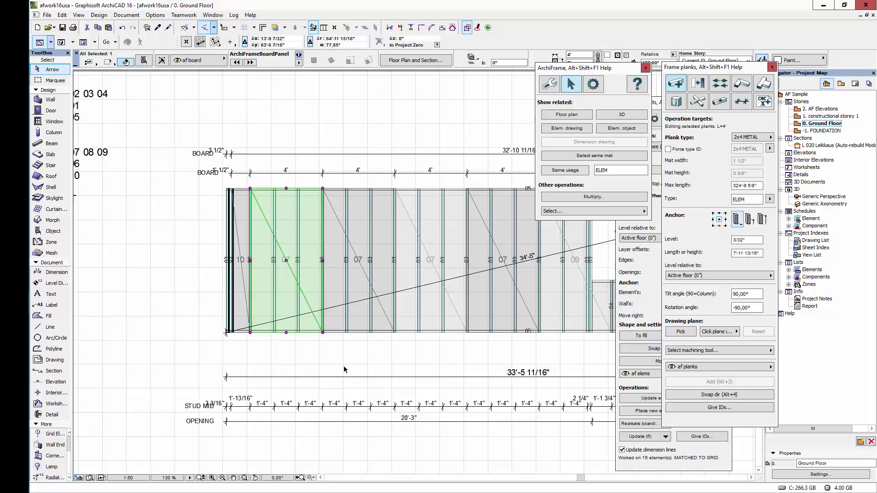
pyautogui.moveTo(344, 369); pyautogui.dragTo(264, 341, button='middle')
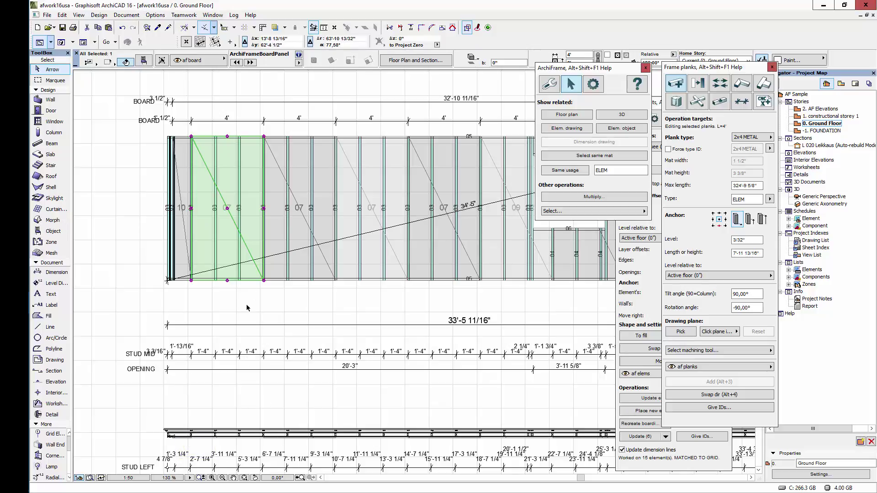
pyautogui.moveTo(409, 269); pyautogui.dragTo(317, 225, button='middle')
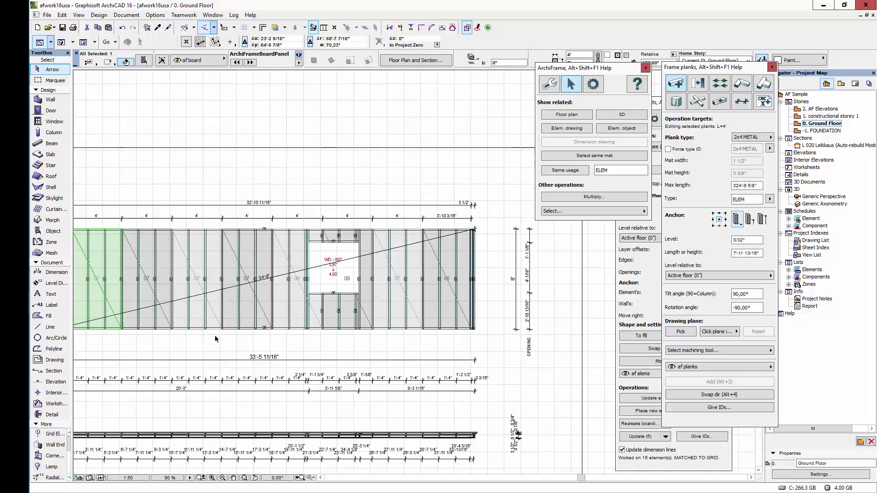
pyautogui.scroll(5, 234, 379)
pyautogui.scroll(3, 233, 379)
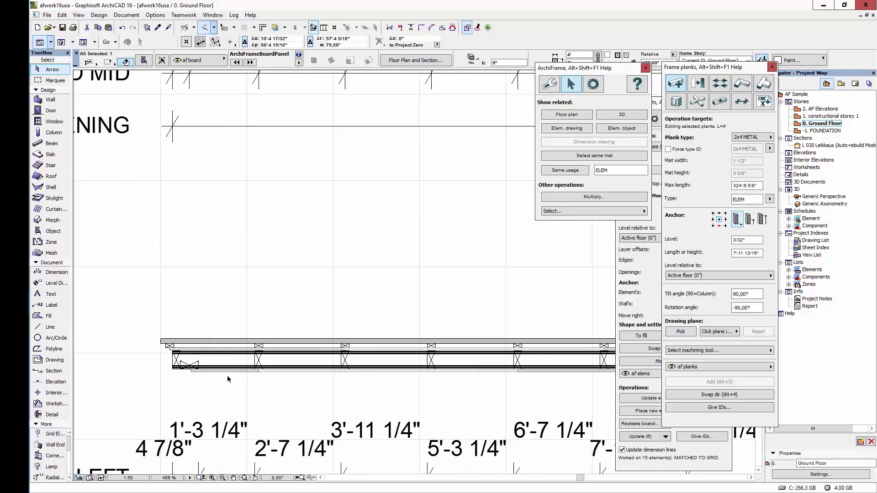
pyautogui.scroll(2, 197, 374)
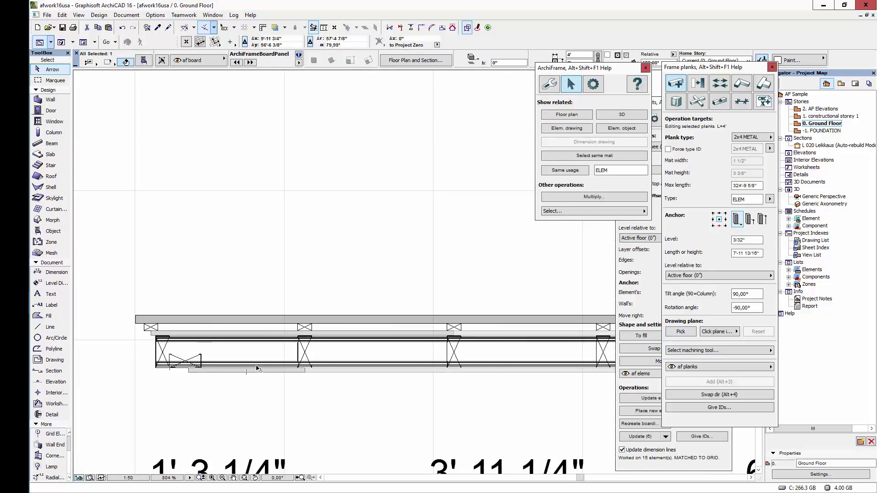
pyautogui.click(305, 353)
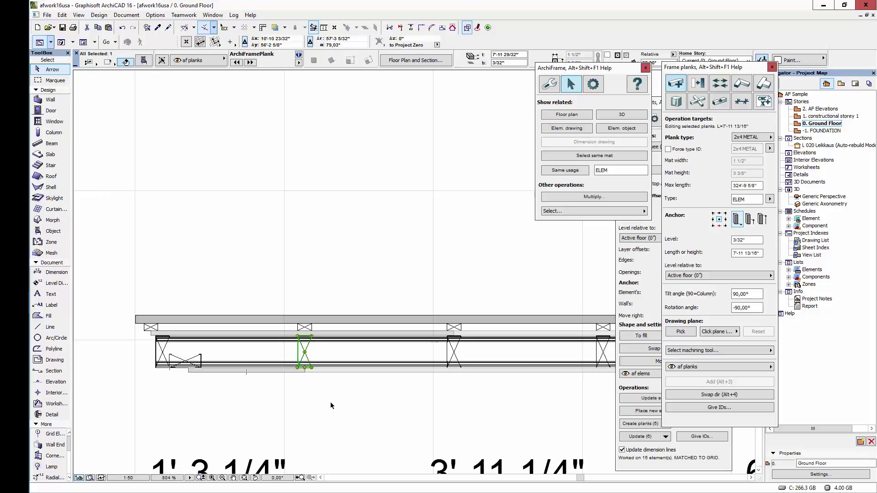
pyautogui.scroll(-6, 331, 406)
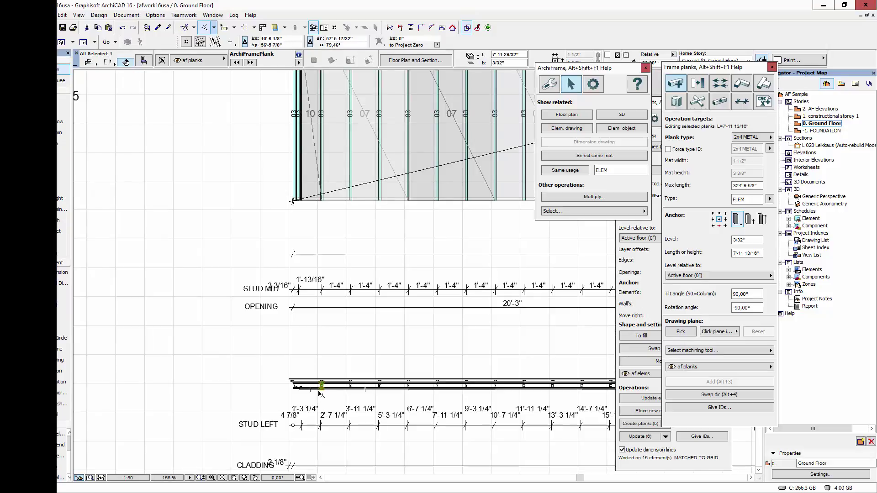
pyautogui.hotkey('ctrl', 'd')
pyautogui.click(322, 386)
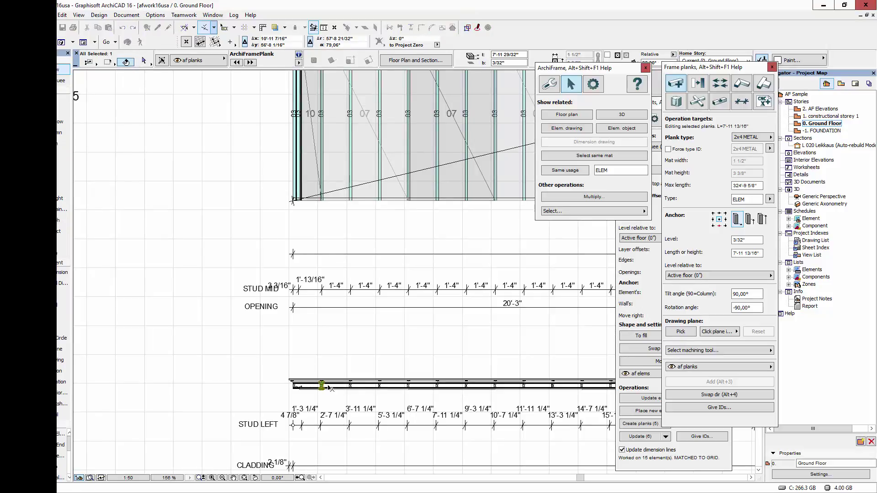
pyautogui.click(328, 385)
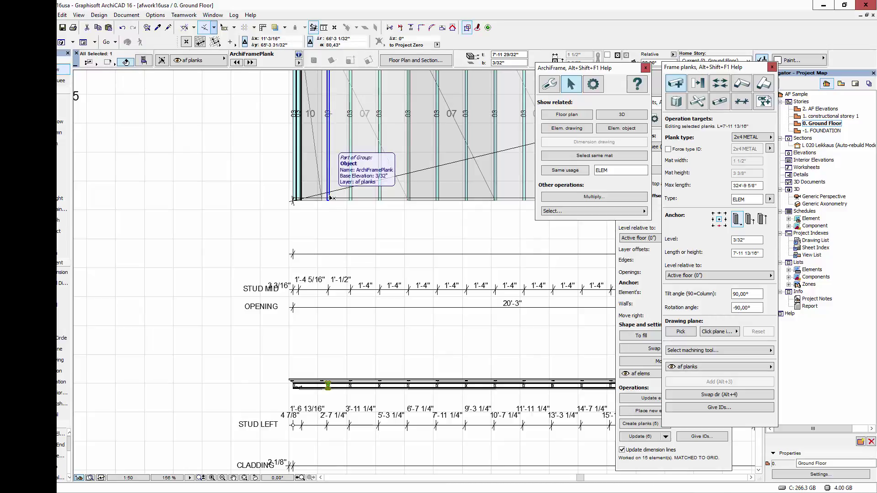
pyautogui.hotkey('ctrl', 'z')
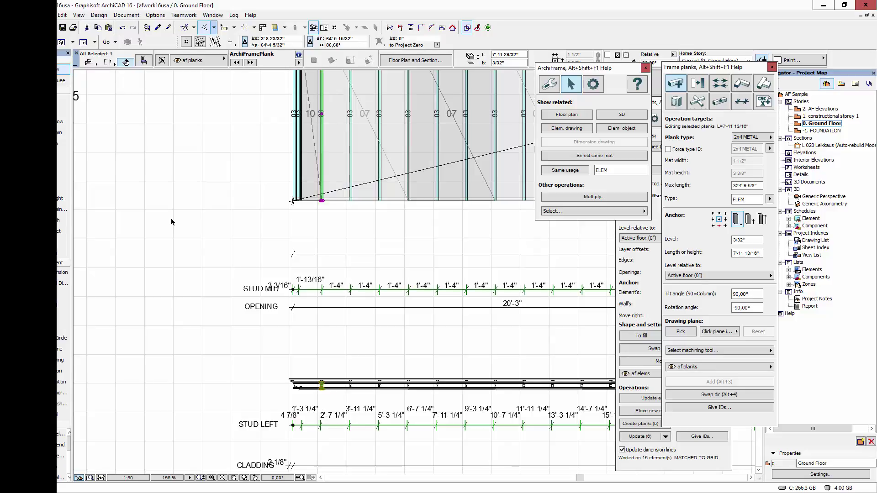
pyautogui.press('Escape')
pyautogui.scroll(-3, 255, 375)
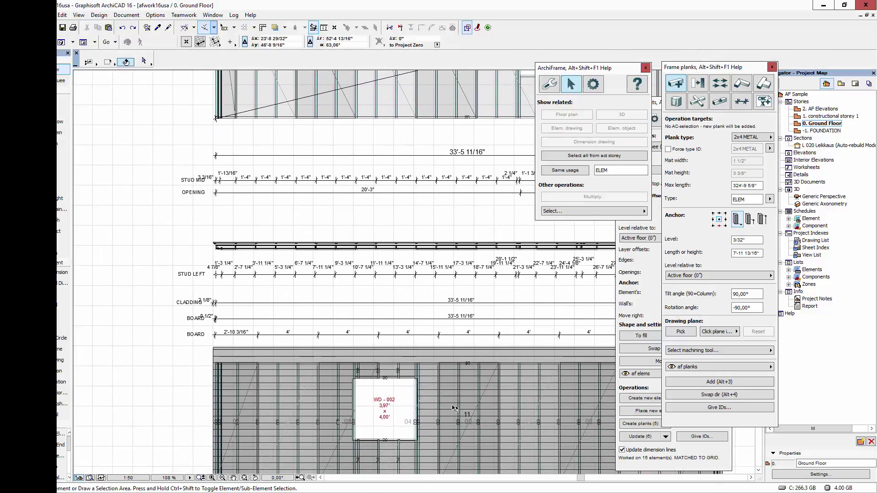
# - Zoom out to the lower wall elevation and select its whole board panel, Tab-cycling from one board
pyautogui.moveTo(455, 408); pyautogui.dragTo(334, 326, button='middle')
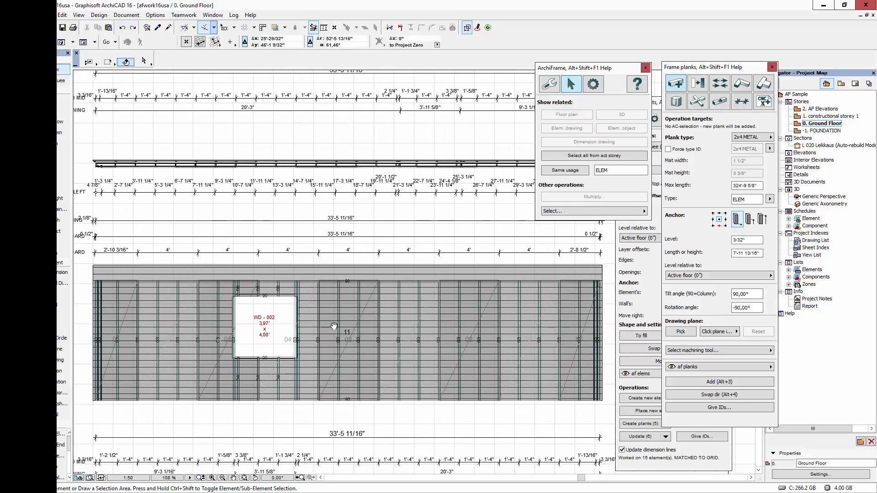
pyautogui.scroll(-1, 334, 326)
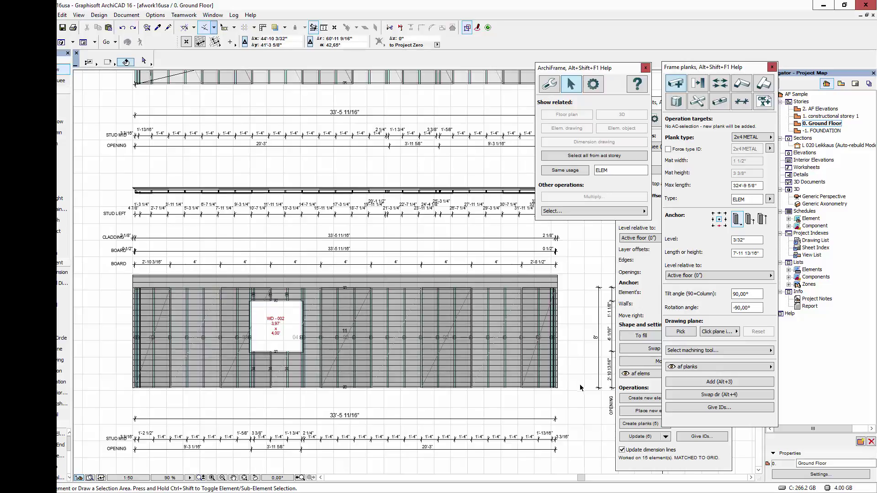
pyautogui.click(517, 360)
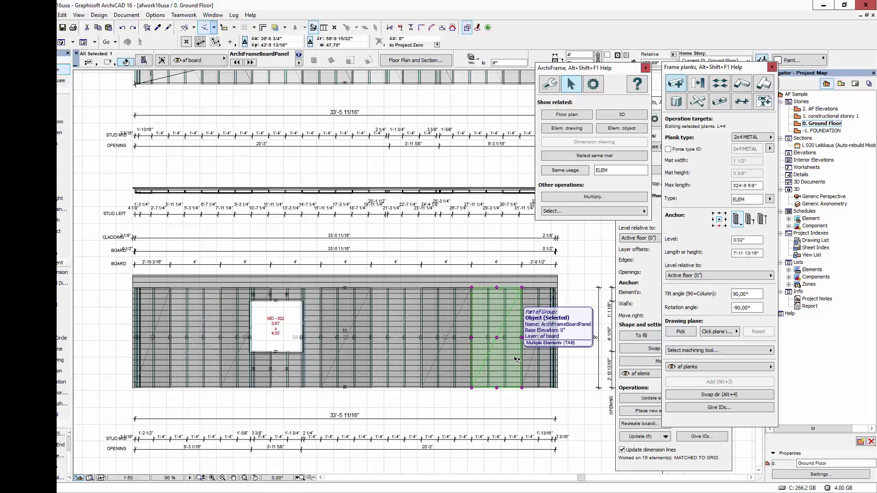
pyautogui.press('Tab')
pyautogui.click(517, 360)
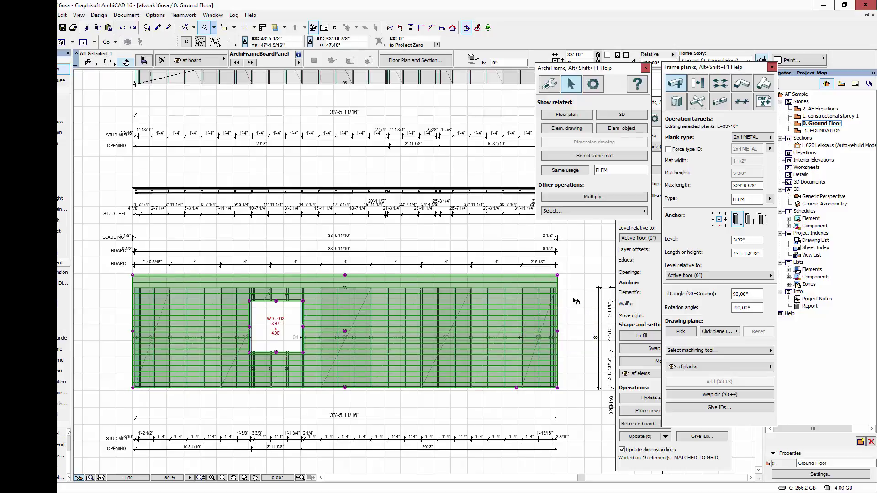
# - Explode the lower wall's board panel into separate ArchiFramePlank boards around window WD-002
pyautogui.click(659, 108)
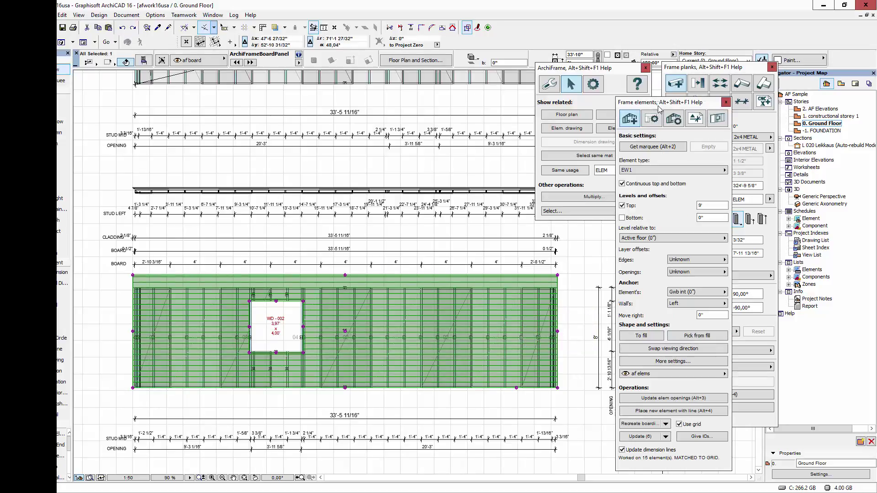
pyautogui.click(717, 119)
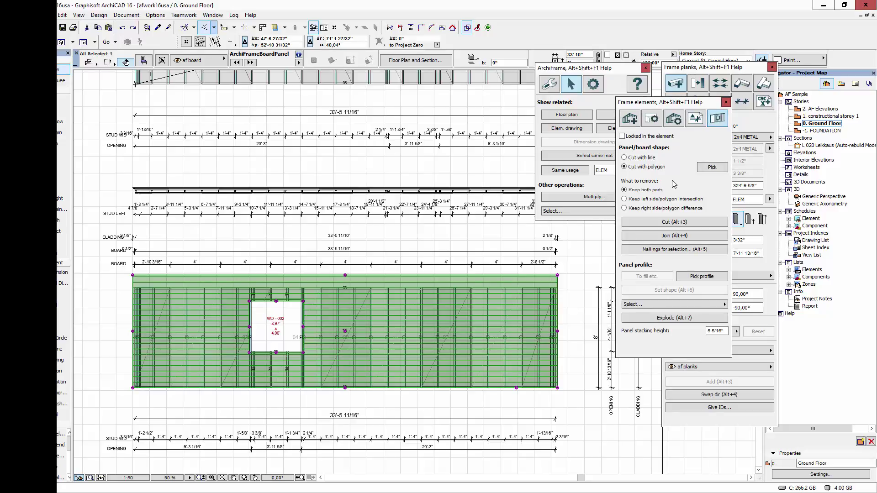
pyautogui.click(674, 318)
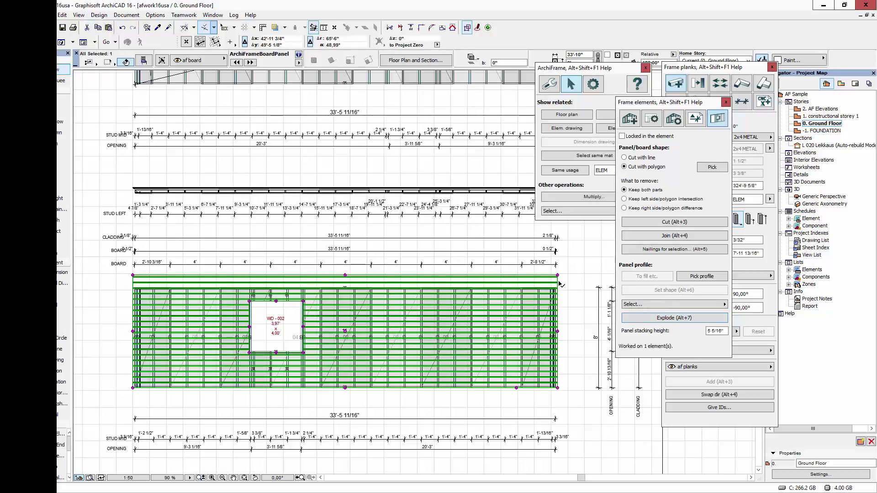
pyautogui.click(420, 288)
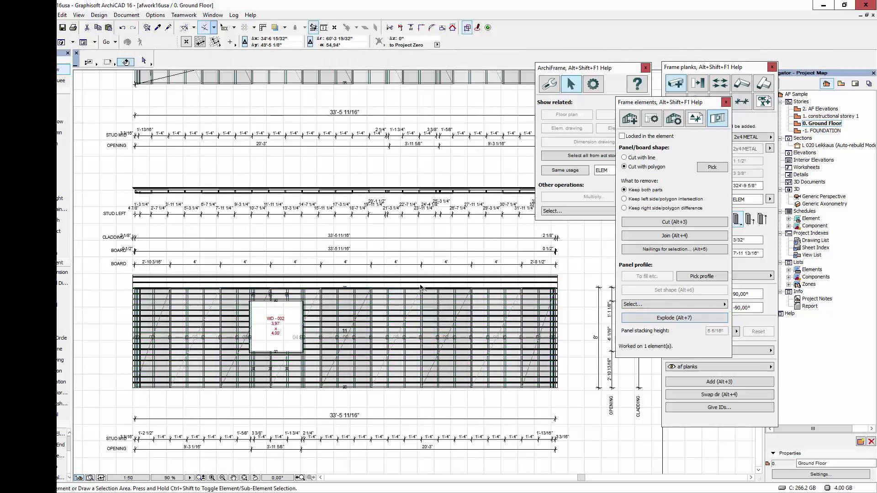
pyautogui.click(134, 283)
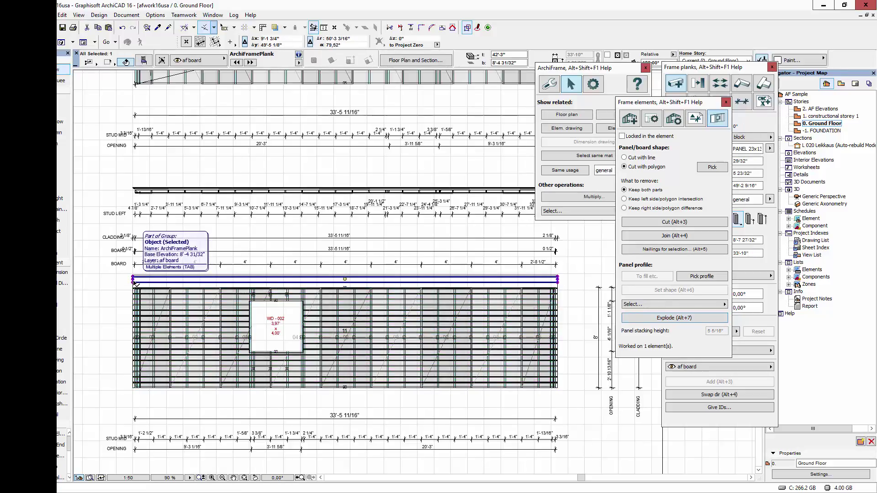
pyautogui.click(113, 289)
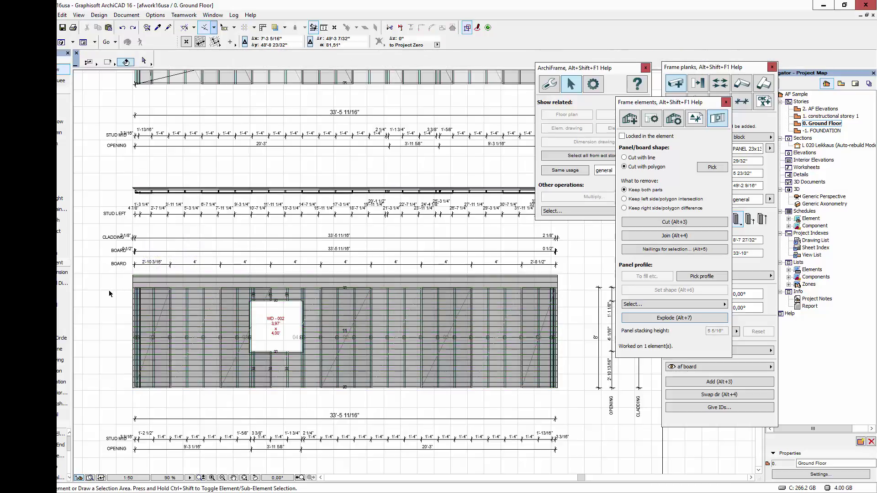
pyautogui.scroll(-4, 386, 236)
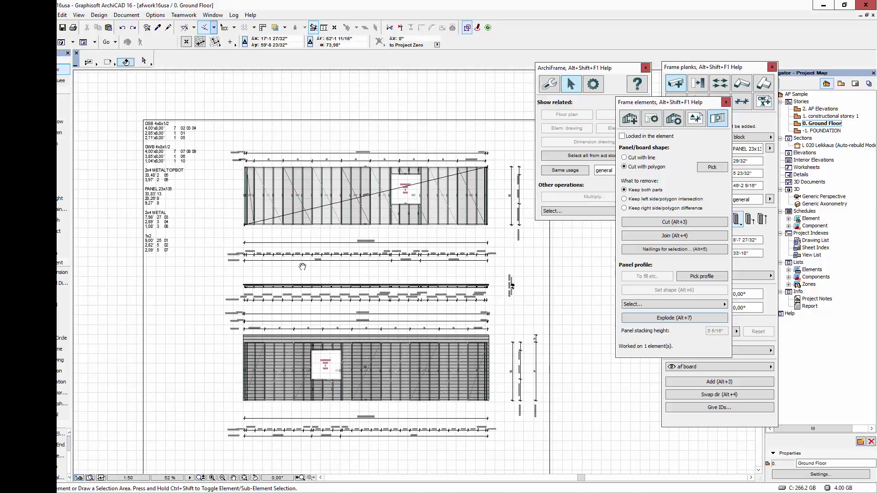
pyautogui.scroll(6, 422, 184)
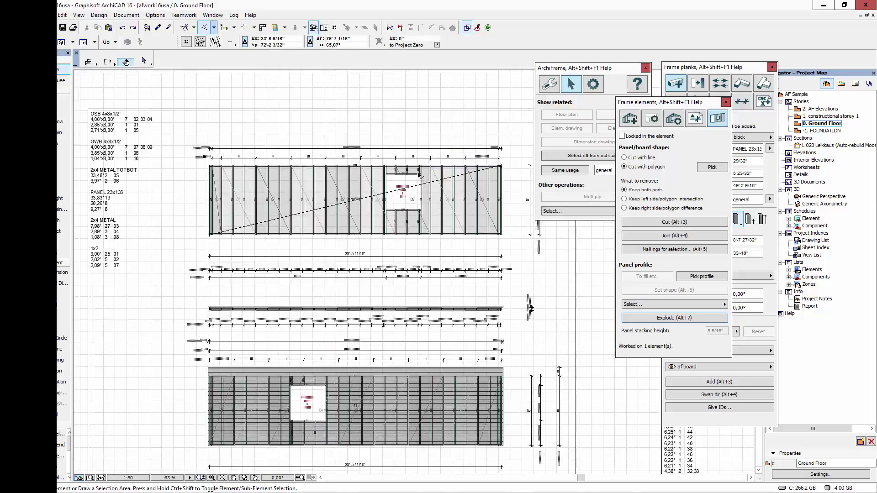
# - Apply custom lintels to the plank above window WD-002
pyautogui.click(417, 176)
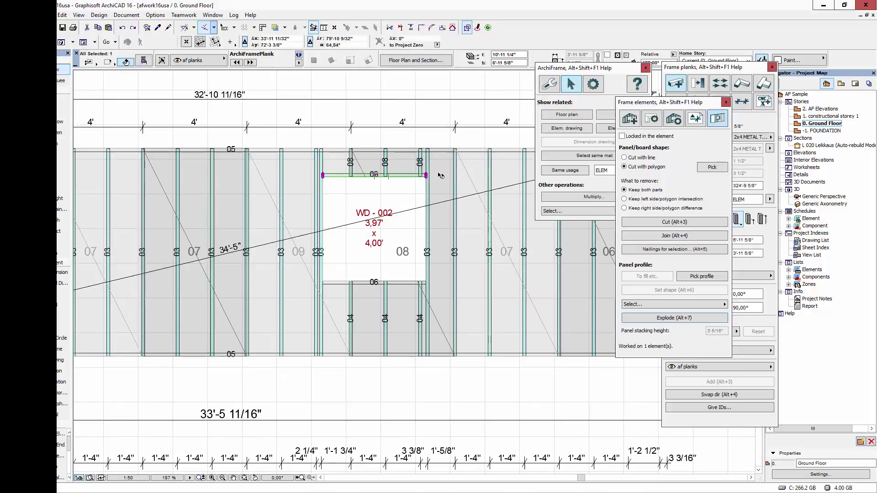
pyautogui.click(674, 118)
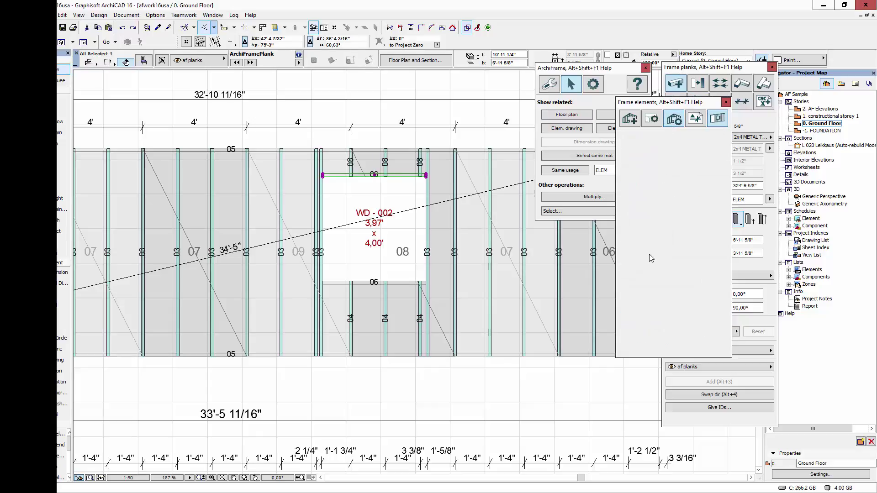
pyautogui.moveTo(670, 101); pyautogui.dragTo(656, 49)
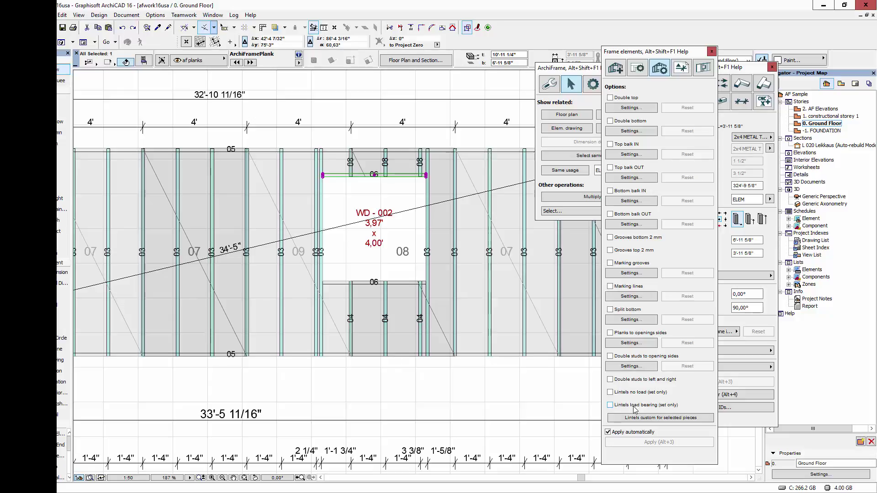
pyautogui.click(658, 417)
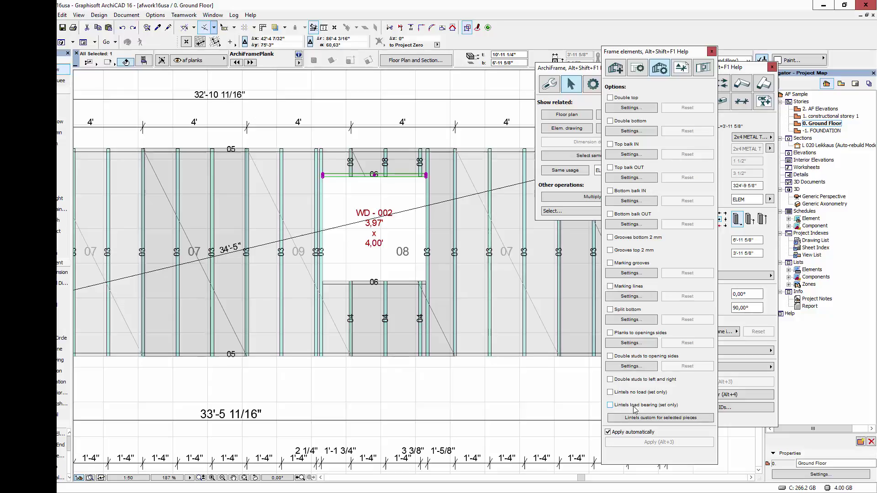
# - Bring up the Lintel settings for the top lintel piece above WD-002
pyautogui.click(316, 167)
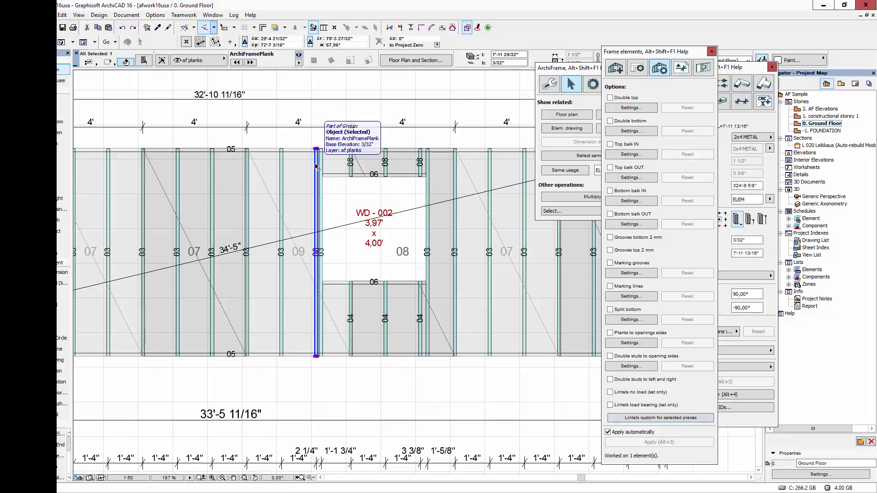
pyautogui.press('Escape')
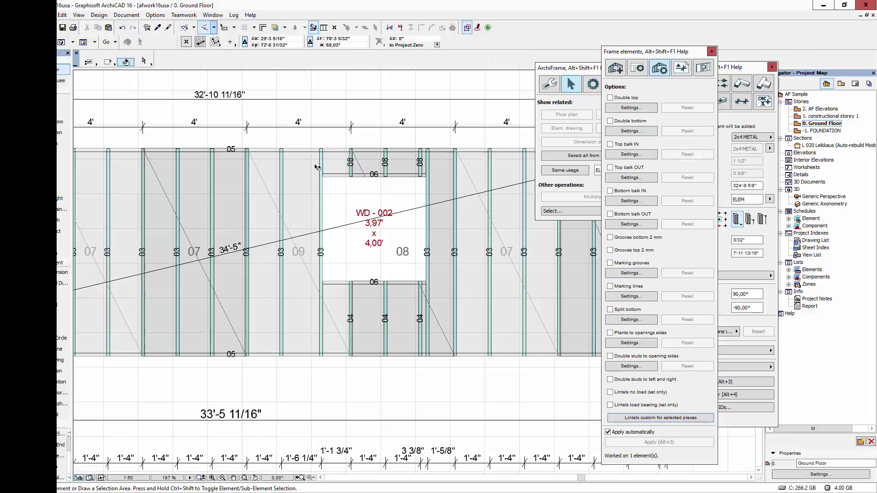
pyautogui.click(397, 176)
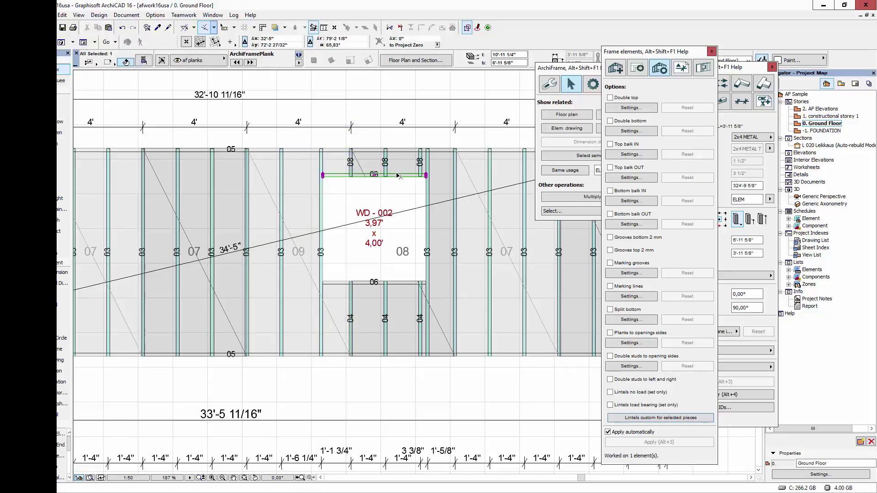
pyautogui.click(674, 418)
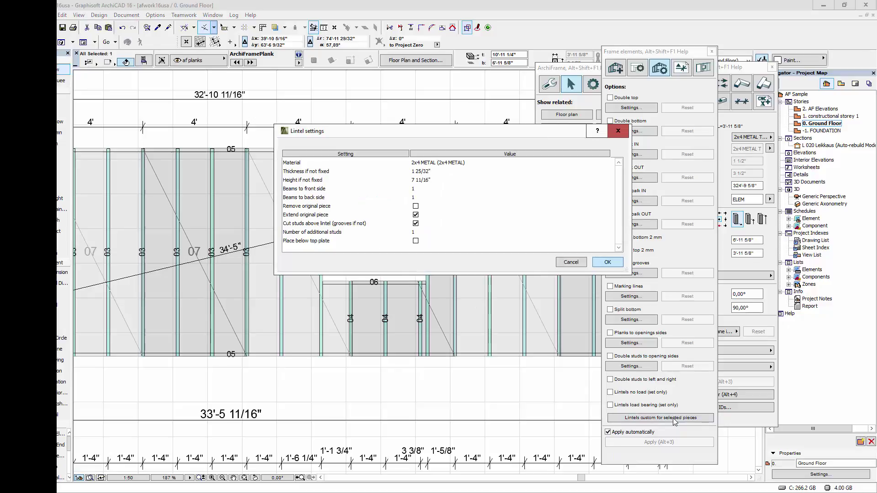
# - Apply a 2x4 METAL lintel with one back-side beam and 'Extend original piece' off
pyautogui.click(495, 163)
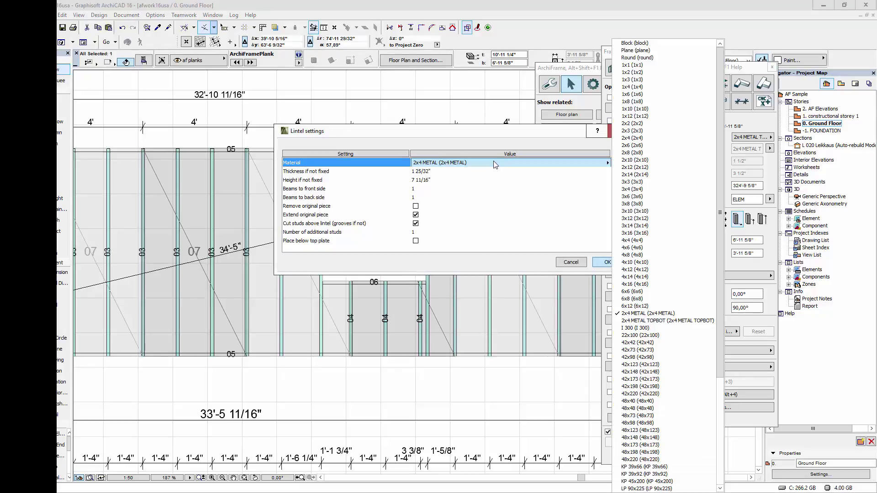
pyautogui.click(684, 315)
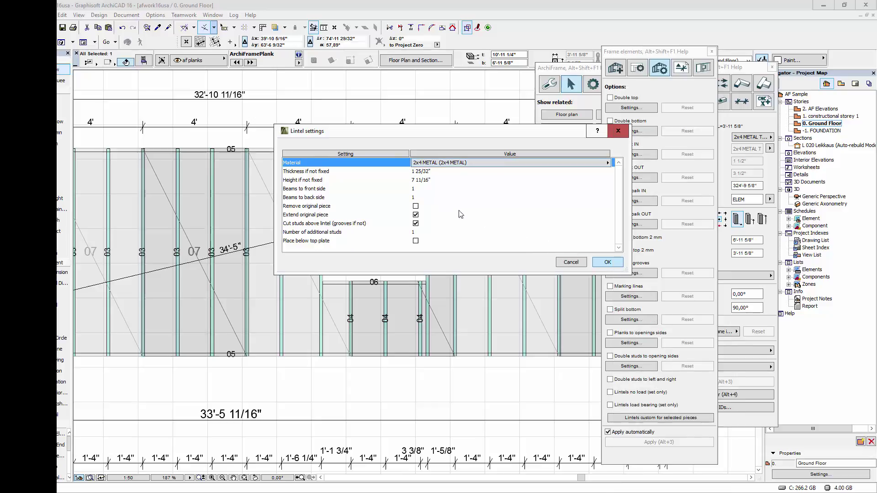
pyautogui.click(424, 188)
pyautogui.click(421, 198)
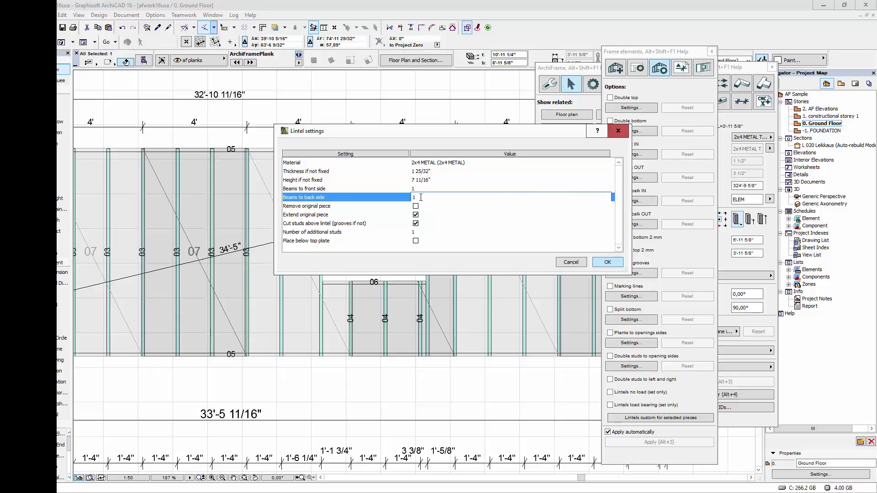
pyautogui.click(415, 214)
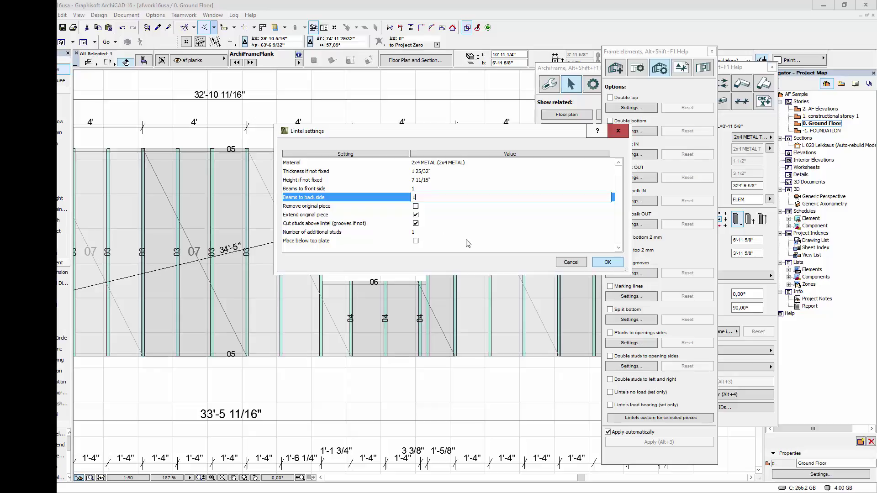
pyautogui.click(607, 262)
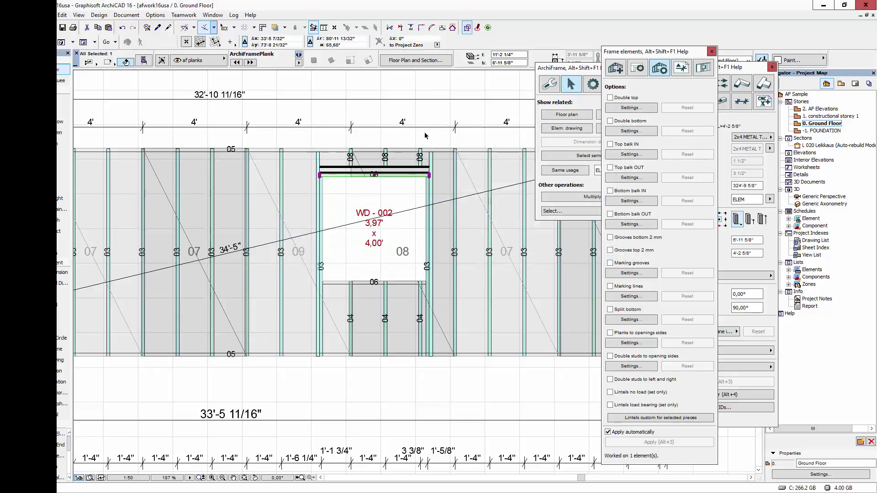
pyautogui.click(469, 28)
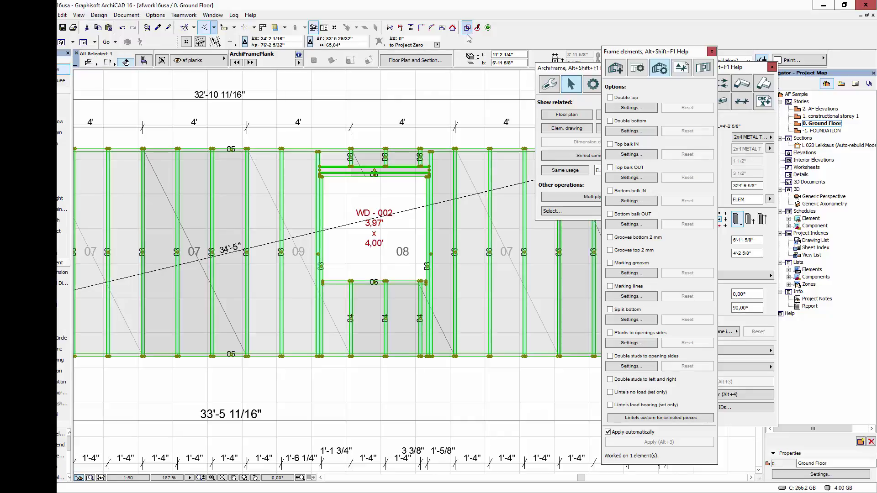
pyautogui.click(579, 105)
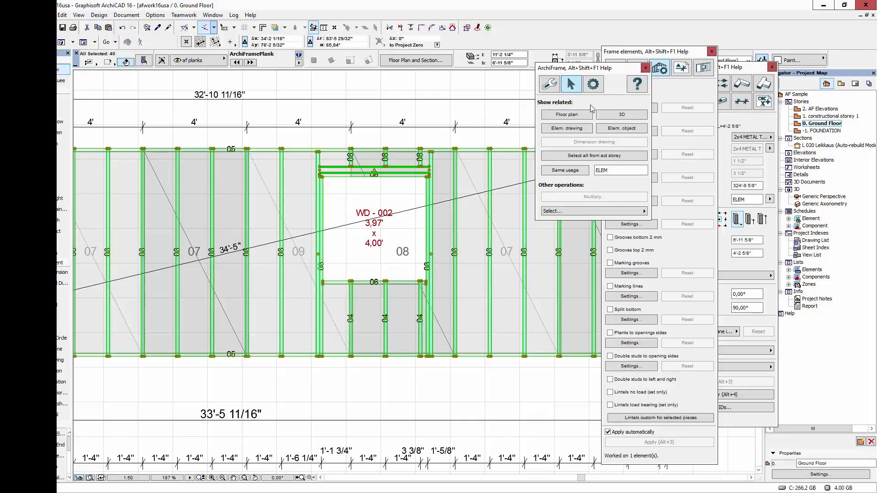
pyautogui.click(621, 115)
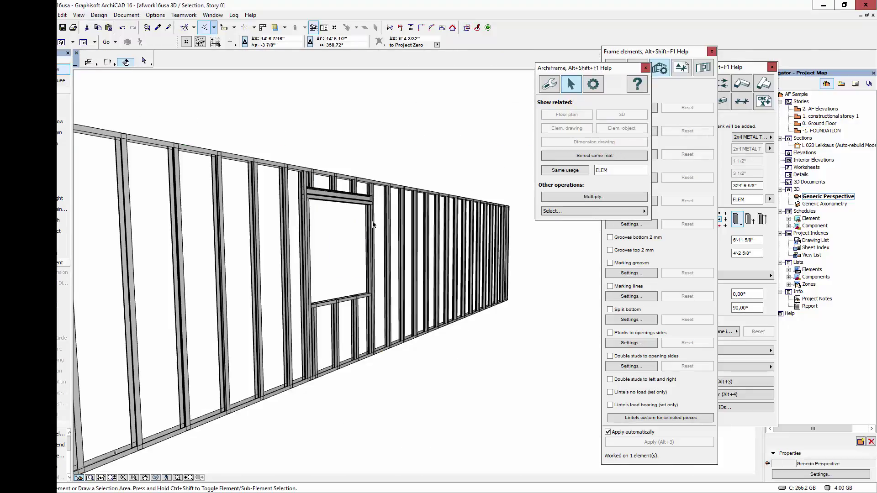
pyautogui.scroll(10, 333, 200)
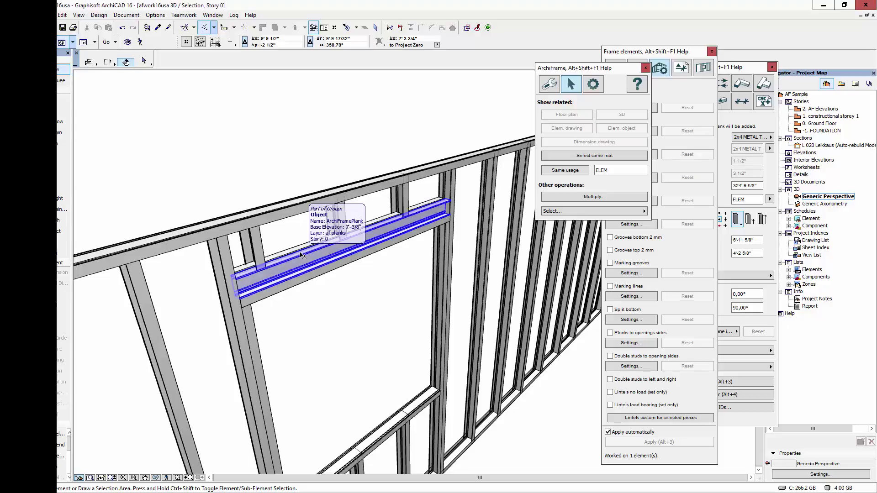
pyautogui.click(338, 251)
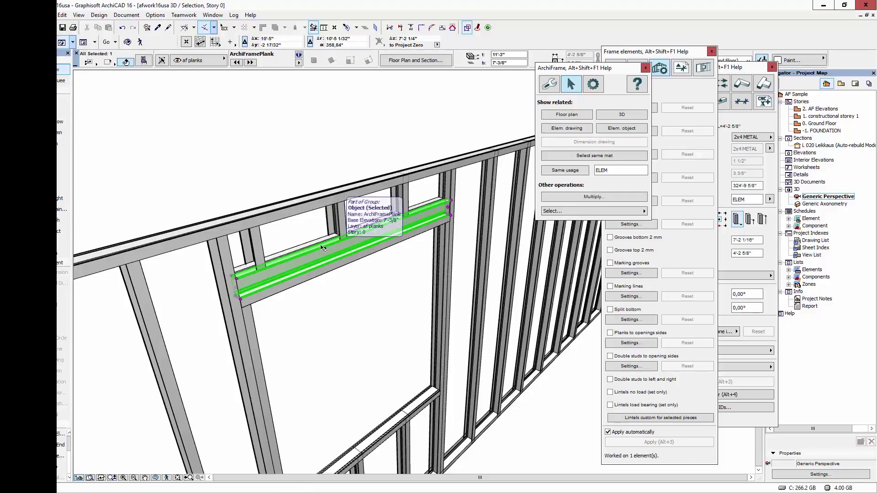
pyautogui.click(250, 321)
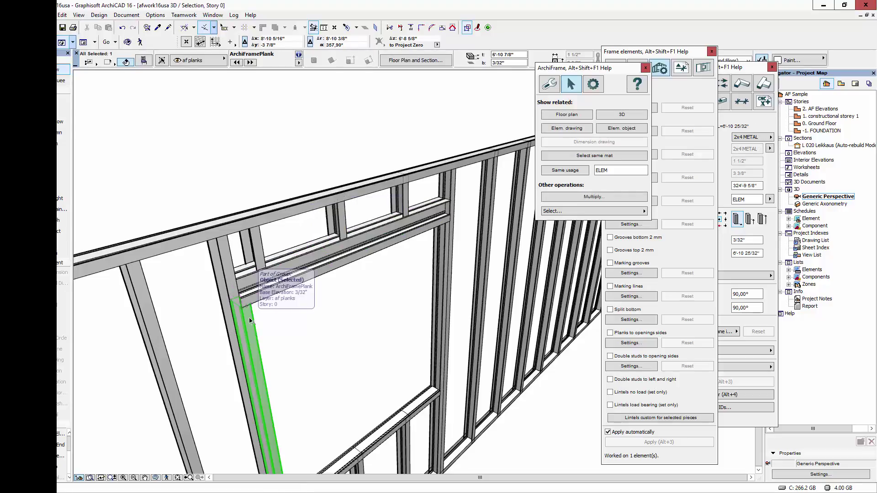
pyautogui.click(239, 302)
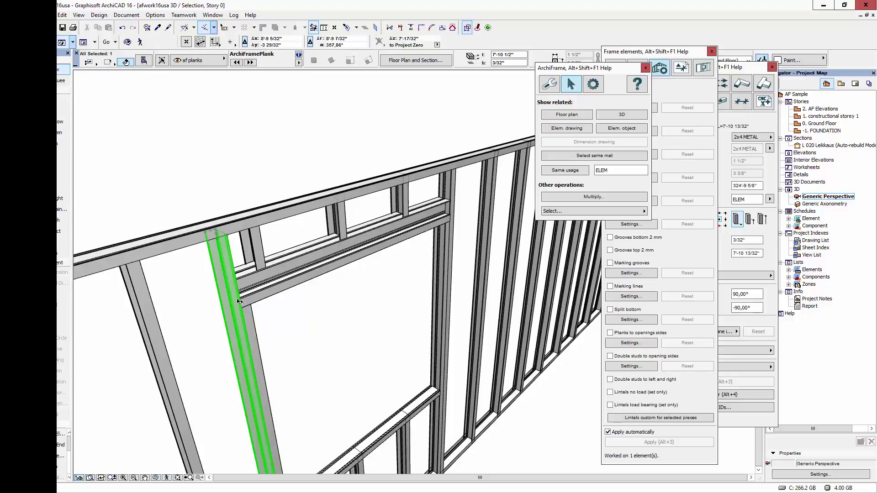
pyautogui.click(290, 335)
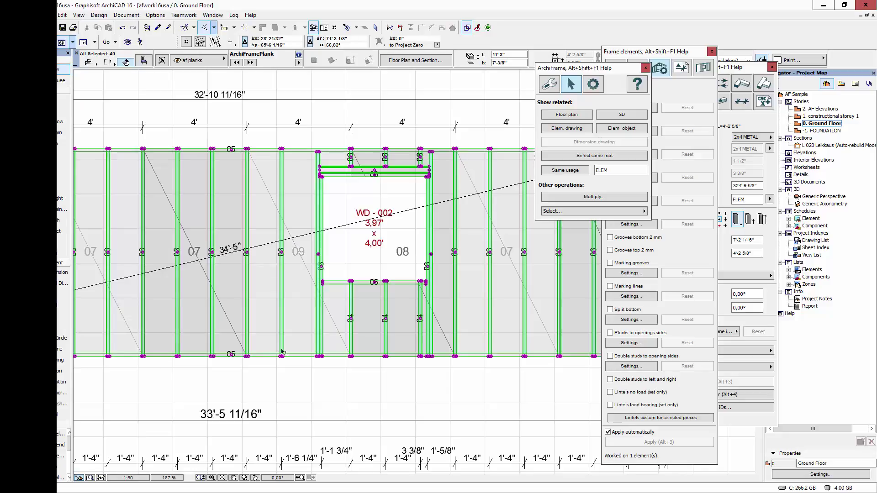
# - Run Update on the framed walls, refreshing 15 elements' drawings and dimension lines
pyautogui.scroll(-4, 282, 352)
pyautogui.click(282, 367)
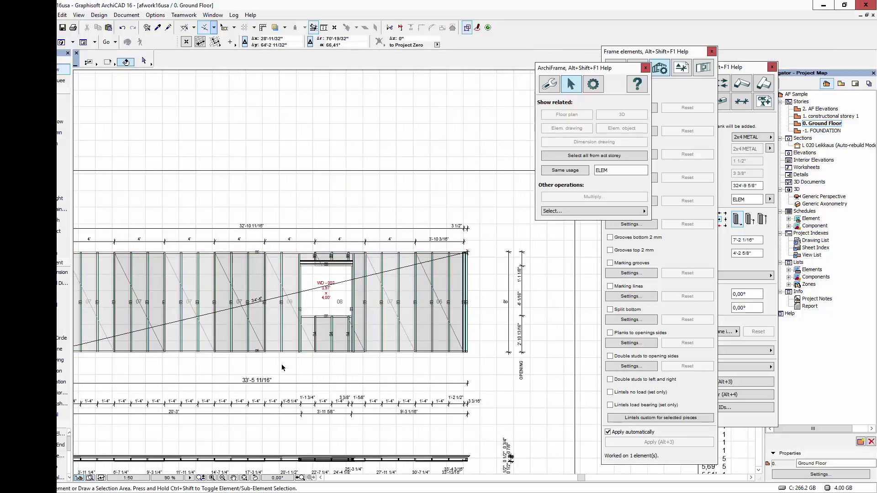
pyautogui.scroll(-4, 280, 363)
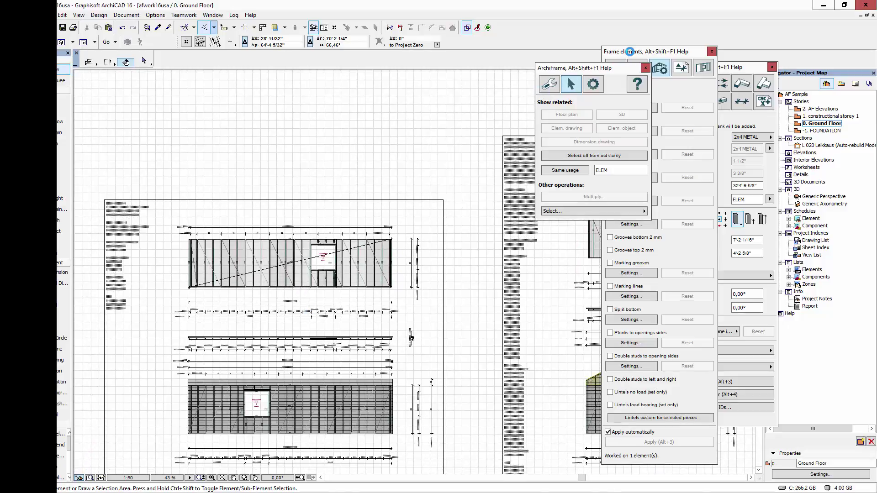
pyautogui.click(629, 51)
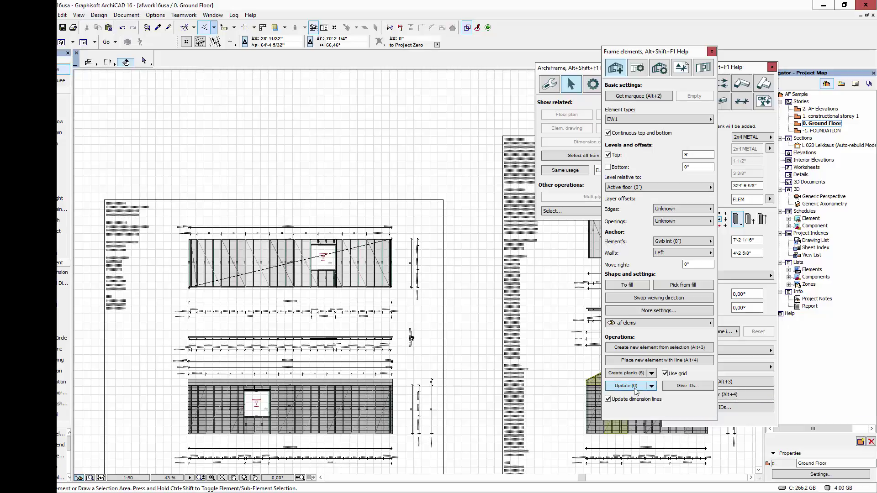
pyautogui.click(635, 387)
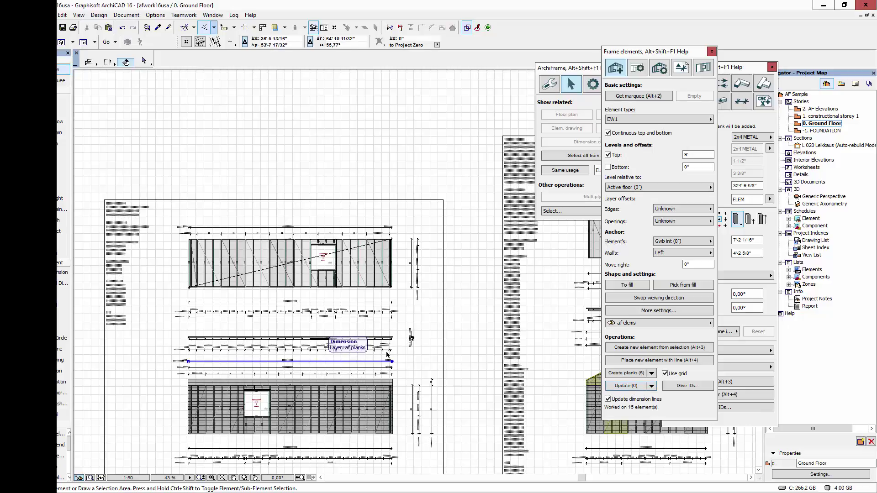
# - Save the Element listing quantities as afwork16usa_elem.xls and view it in Excel
pyautogui.click(749, 71)
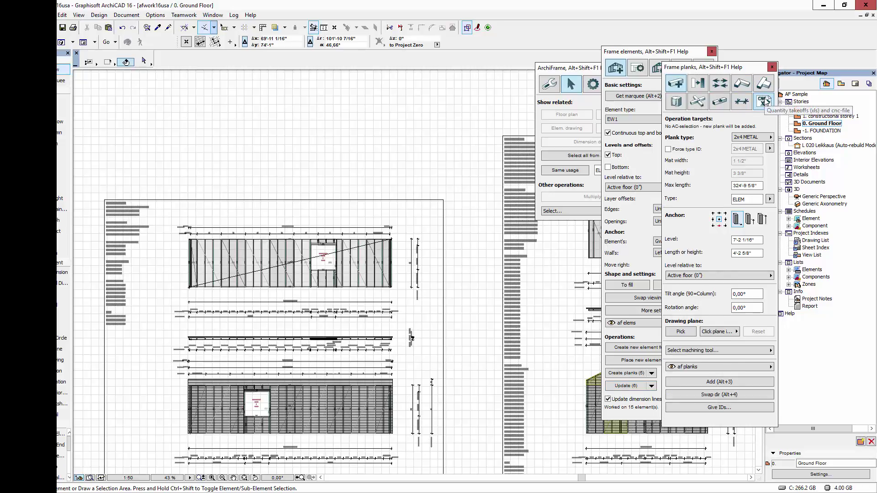
pyautogui.click(764, 103)
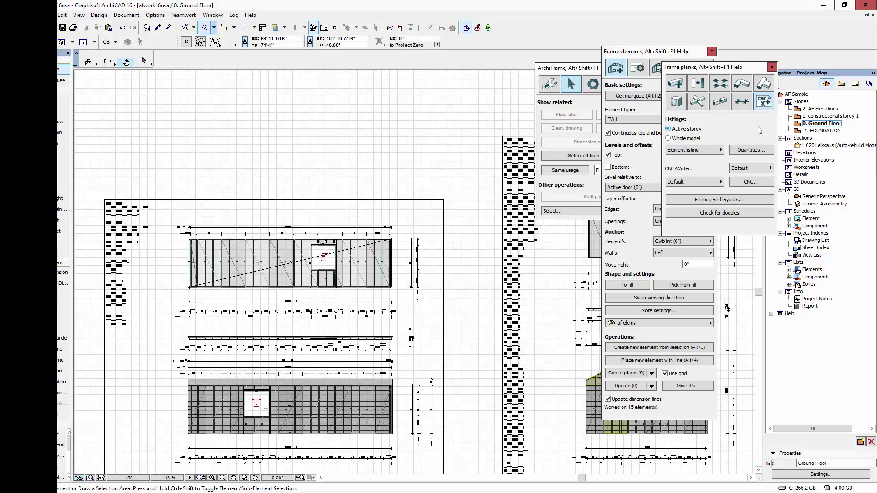
pyautogui.click(721, 150)
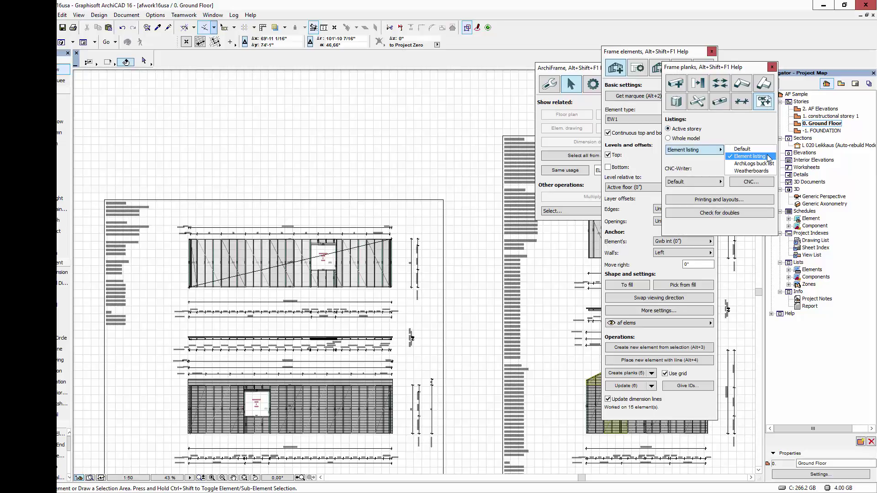
pyautogui.click(767, 156)
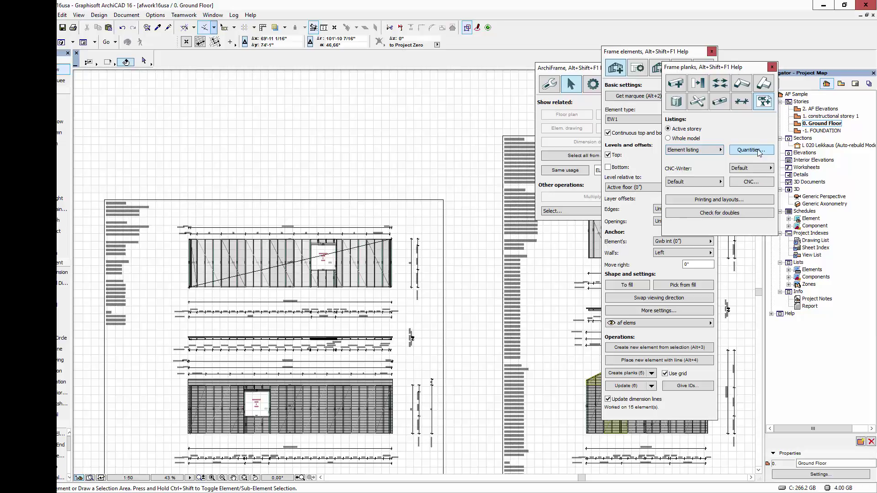
pyautogui.click(758, 151)
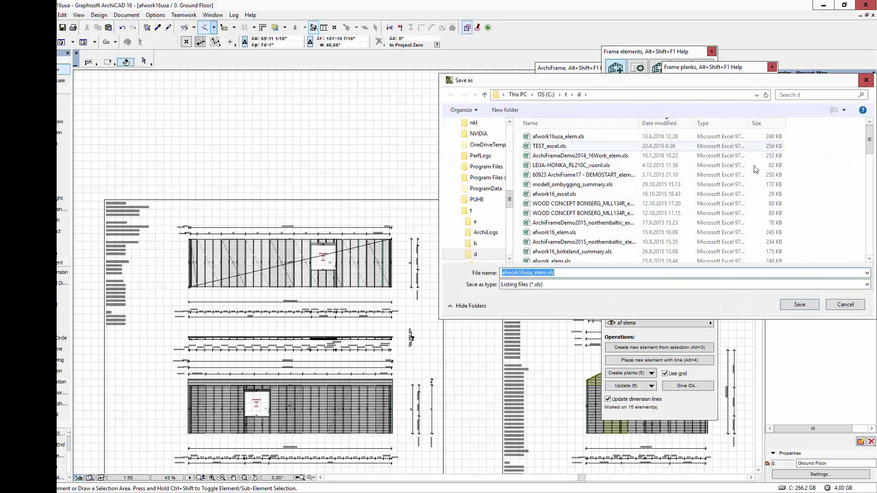
pyautogui.press('Return')
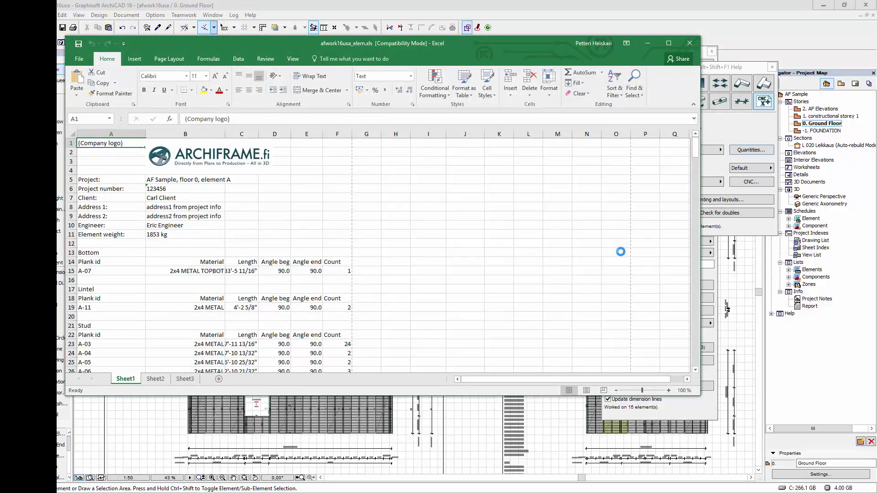
pyautogui.click(176, 187)
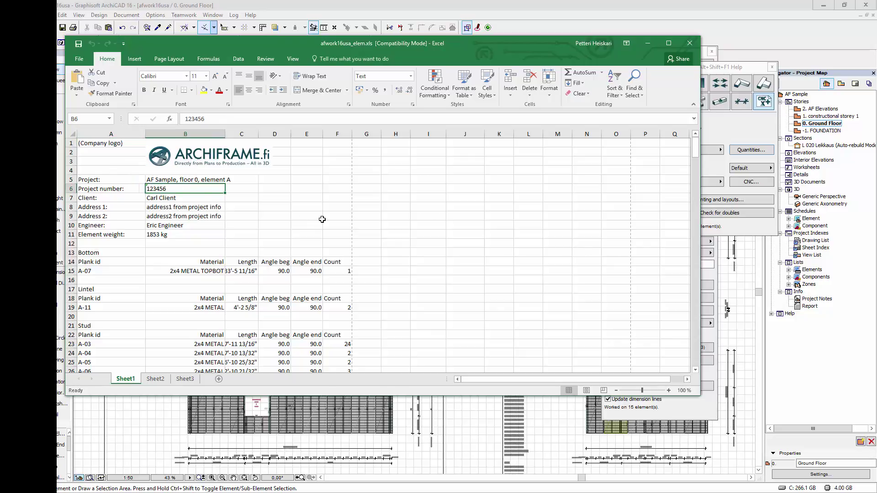
pyautogui.press('Down')
pyautogui.press('Down')
pyautogui.press('Down')
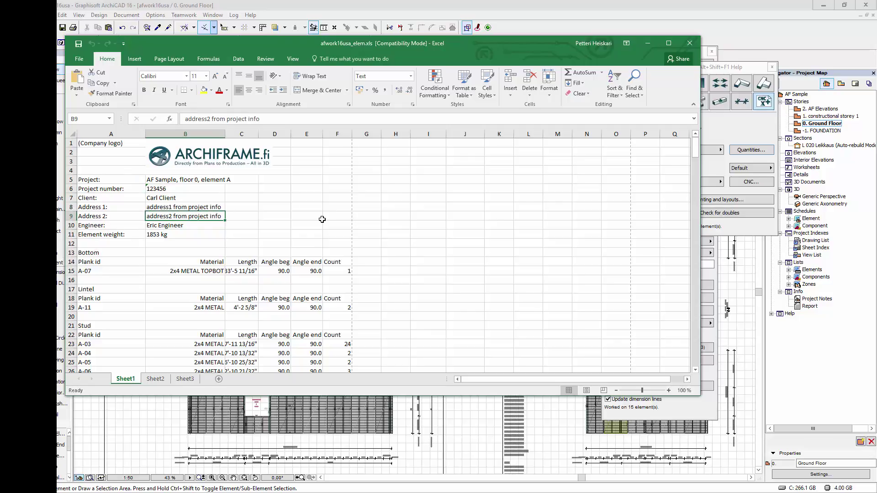
pyautogui.press('Down')
pyautogui.click(109, 289)
pyautogui.scroll(-4, 106, 317)
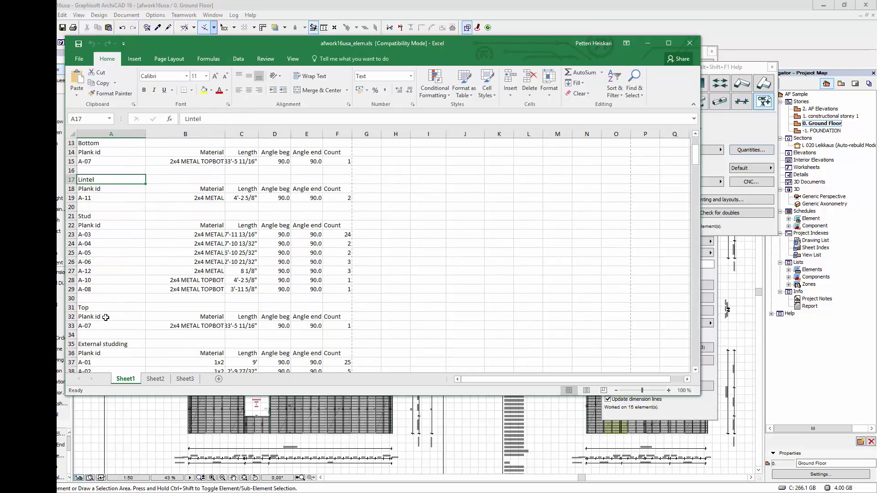
pyautogui.click(347, 235)
pyautogui.scroll(-7, 324, 308)
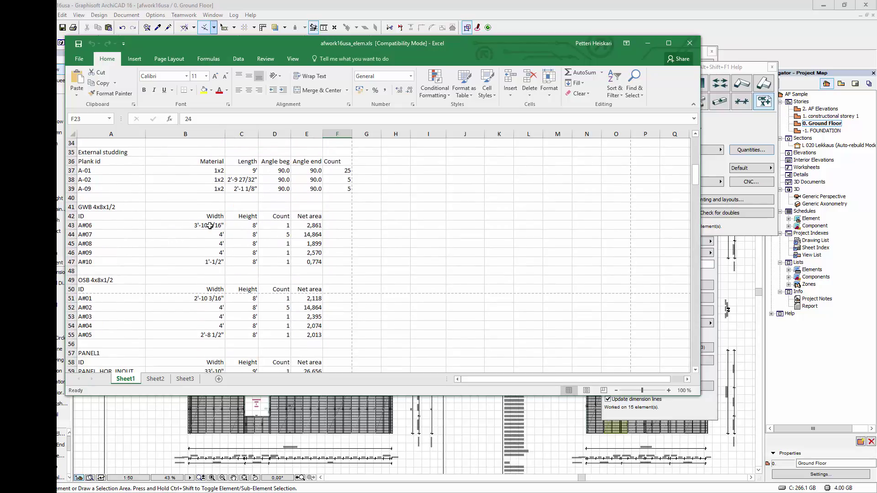
pyautogui.click(302, 227)
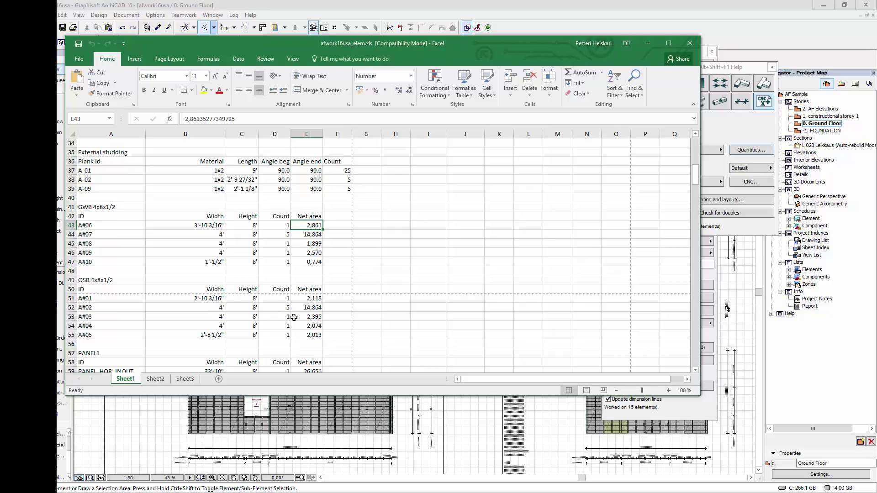
pyautogui.scroll(-8, 294, 317)
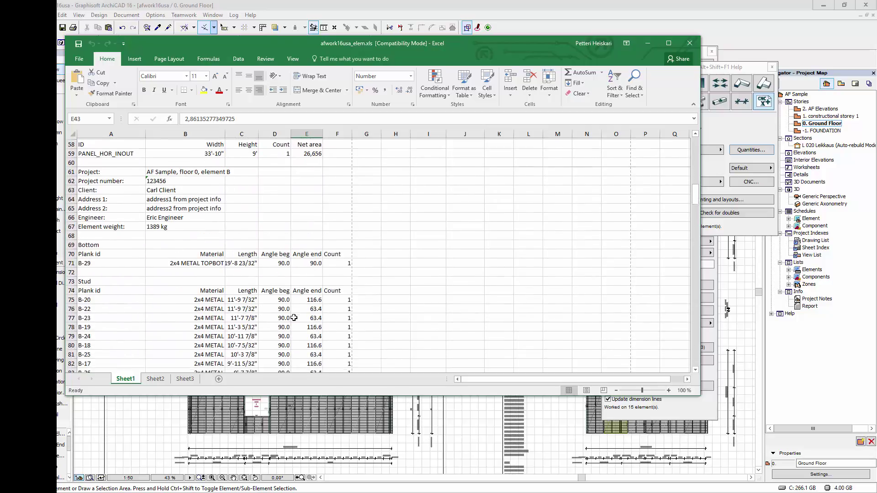
pyautogui.scroll(-18, 294, 318)
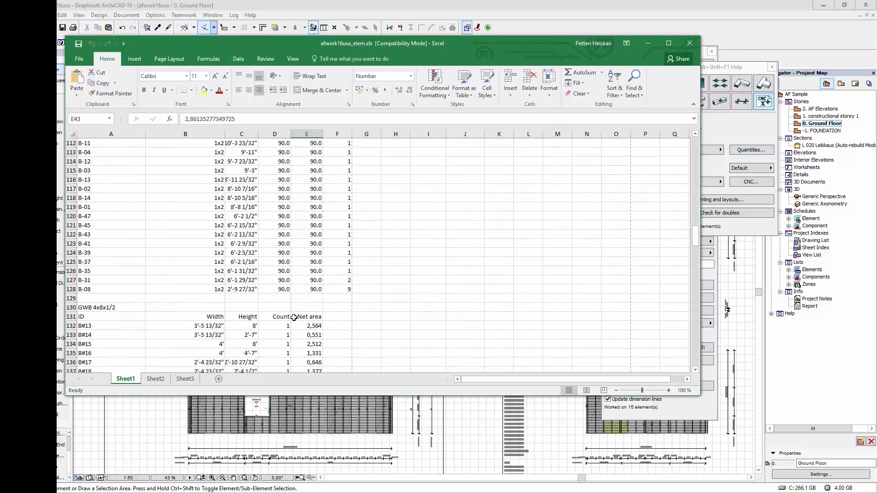
pyautogui.scroll(-4, 293, 318)
pyautogui.scroll(-11, 293, 318)
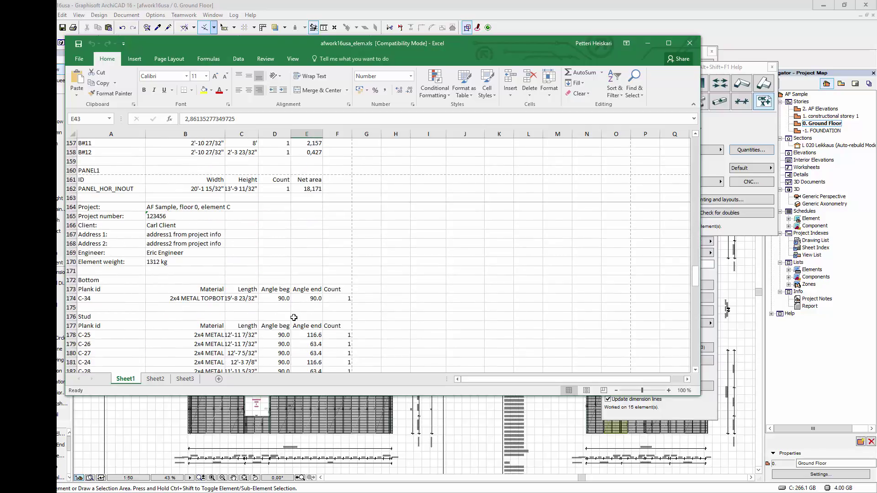
pyautogui.scroll(-5, 294, 317)
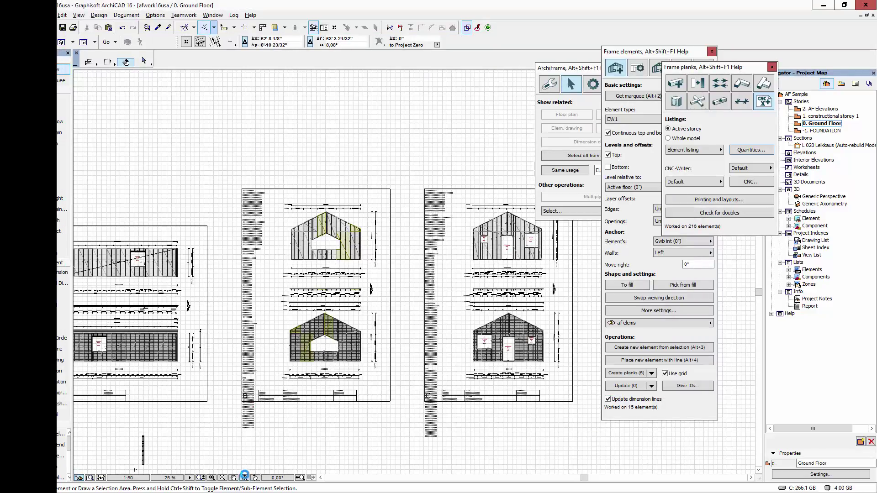
# - Stretch element B's print frame upward and move its plank list up inside it
pyautogui.click(245, 476)
pyautogui.scroll(4, 362, 176)
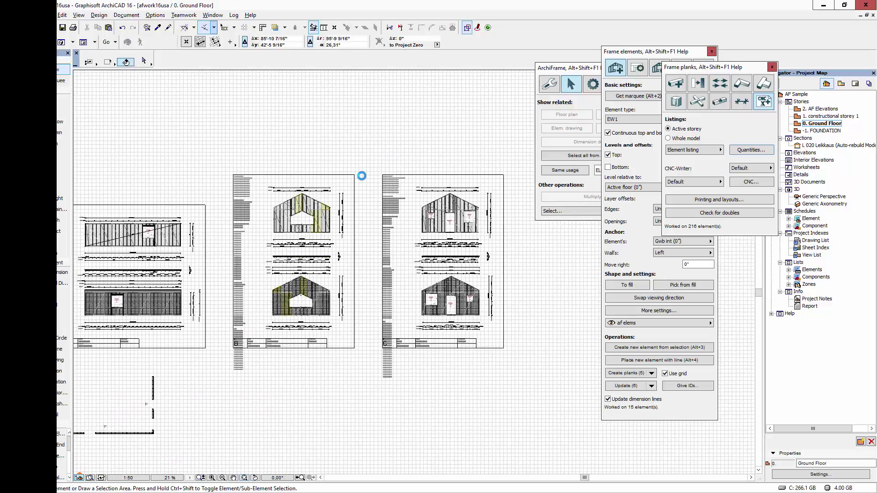
pyautogui.click(354, 175)
pyautogui.click(355, 175)
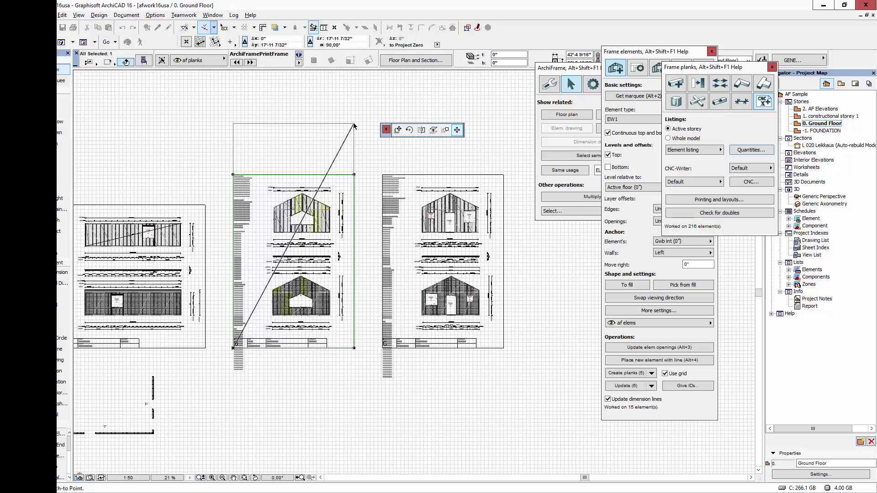
pyautogui.click(355, 123)
pyautogui.click(247, 140)
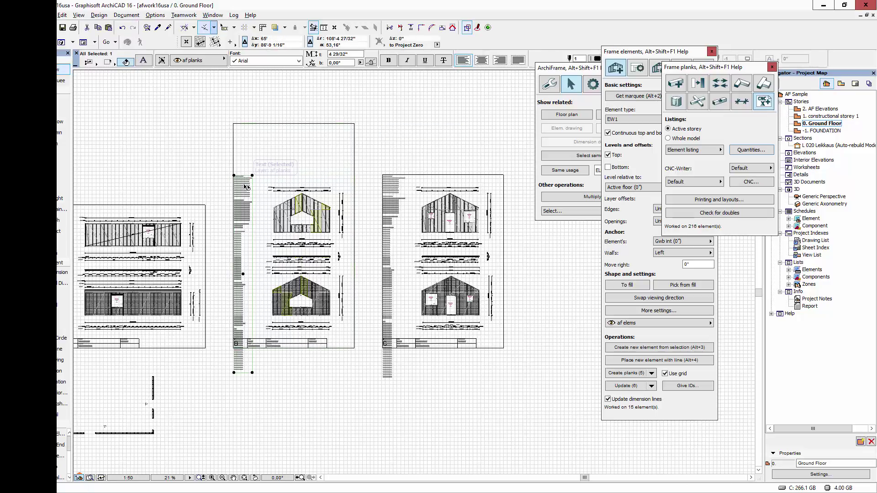
pyautogui.moveTo(247, 140); pyautogui.dragTo(246, 137)
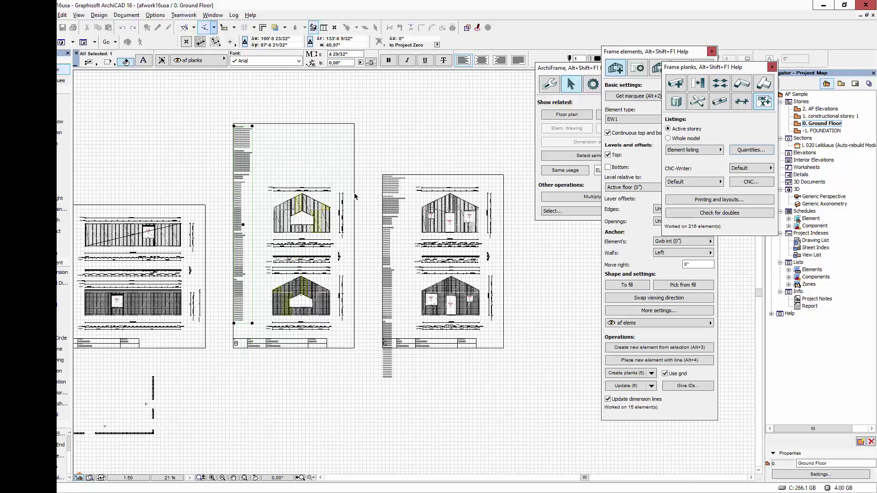
# - Move element C's plank list higher and stretch its print frame upward
pyautogui.click(391, 371)
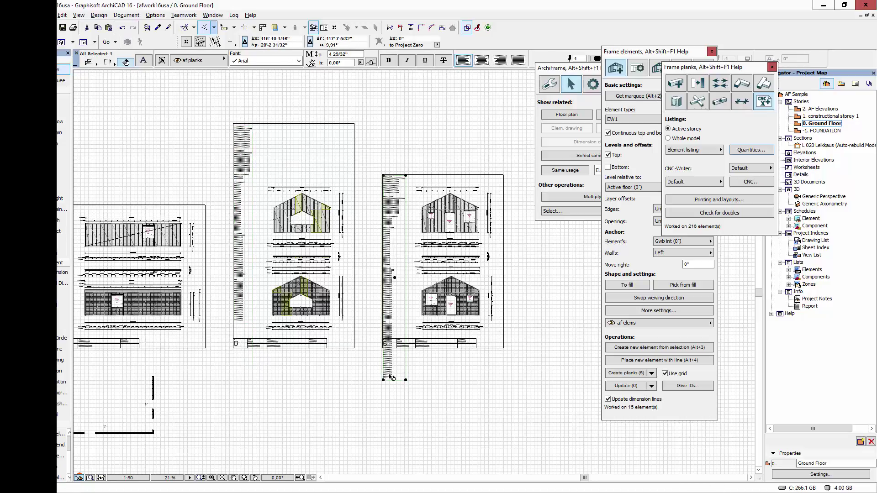
pyautogui.moveTo(386, 378); pyautogui.dragTo(386, 334)
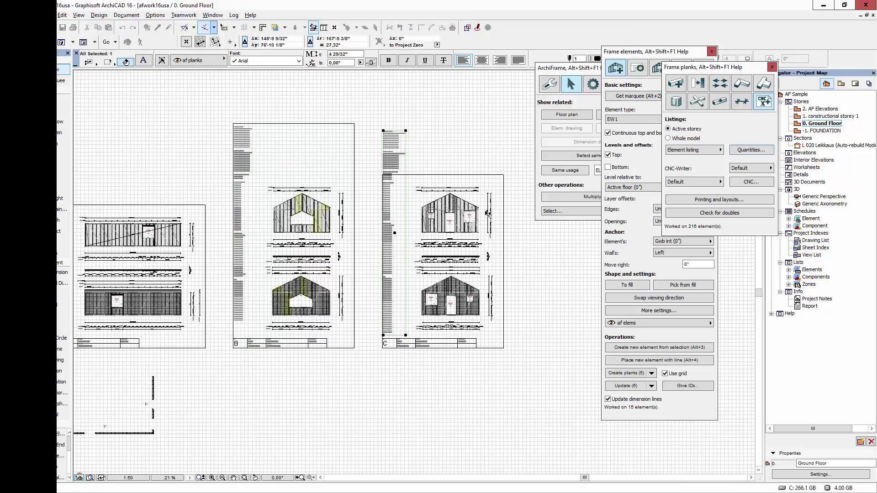
pyautogui.click(504, 175)
pyautogui.click(503, 175)
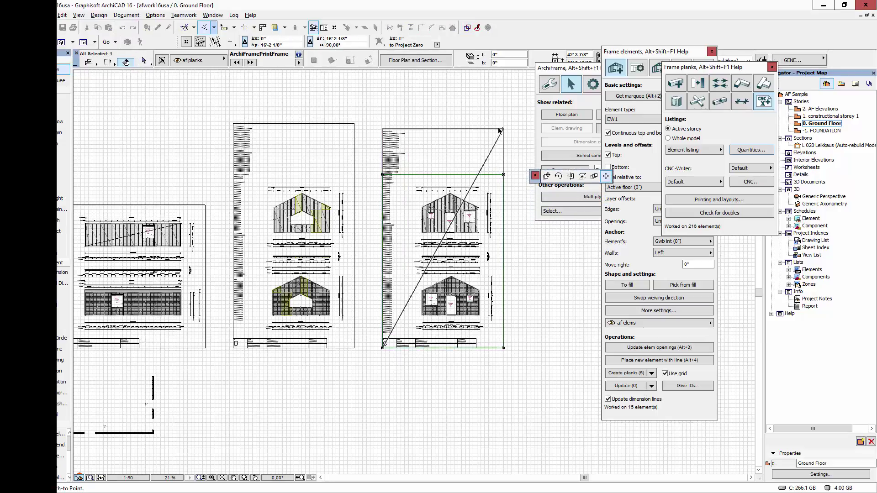
pyautogui.click(502, 128)
pyautogui.click(451, 375)
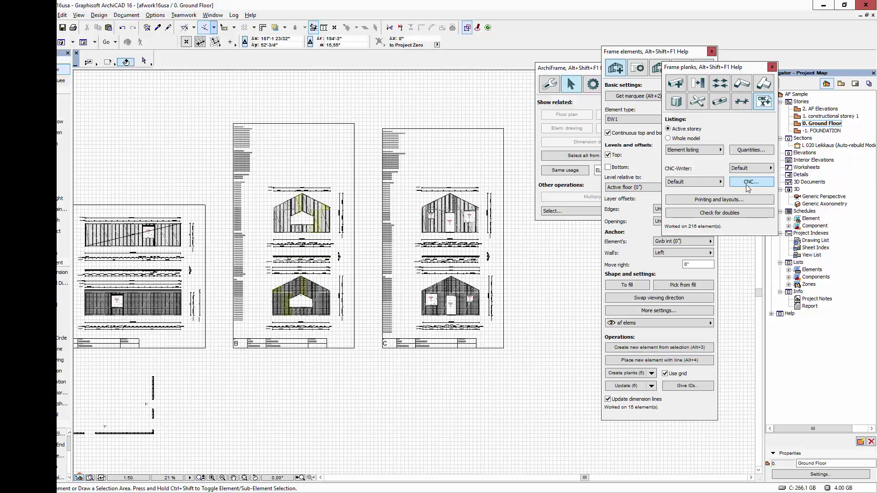
# - Create element drawing layouts at scale 0 (fit to page) and show the Layout Book
pyautogui.click(726, 205)
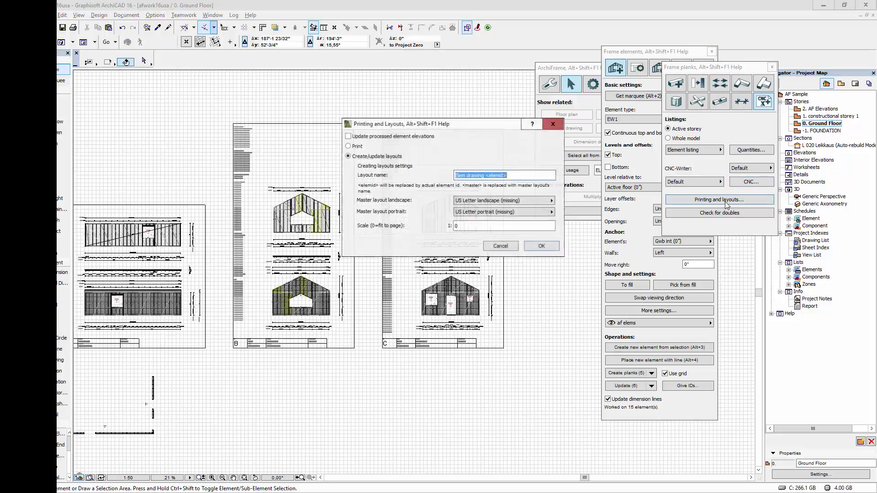
pyautogui.click(478, 226)
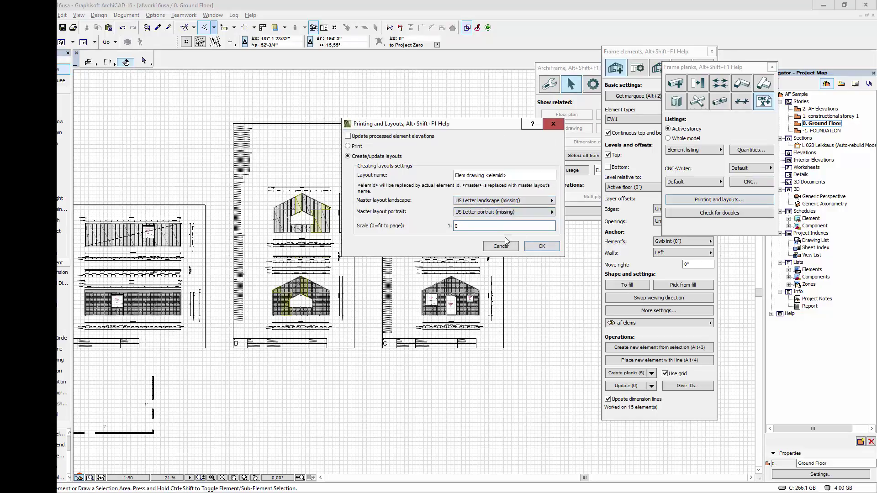
pyautogui.click(540, 247)
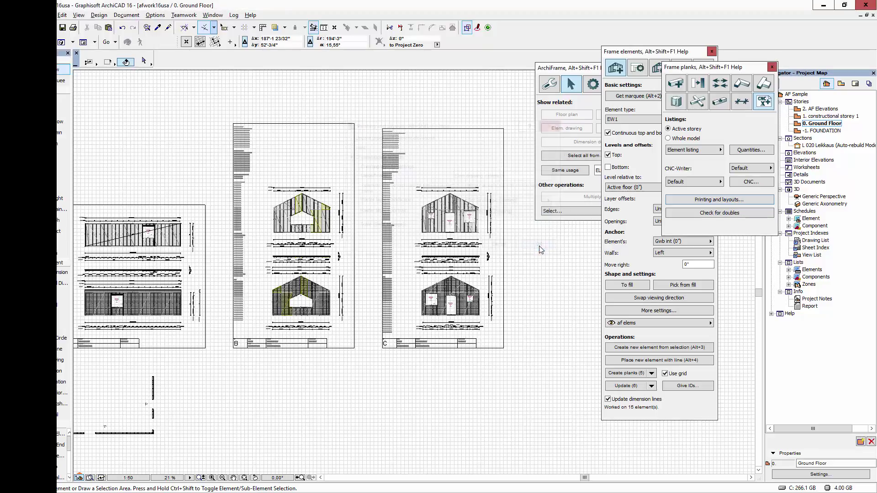
pyautogui.click(855, 83)
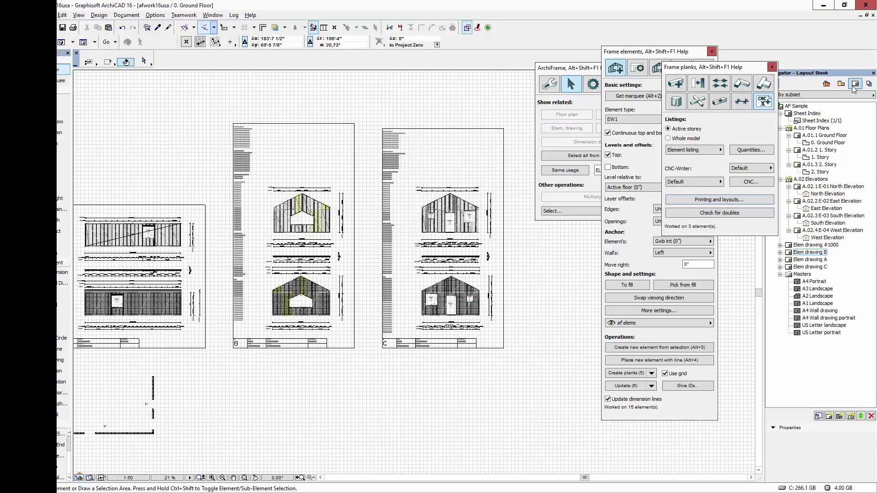
# - Open the Elem drawing B, A, then C layouts from the Layout Book
pyautogui.doubleClick(814, 254)
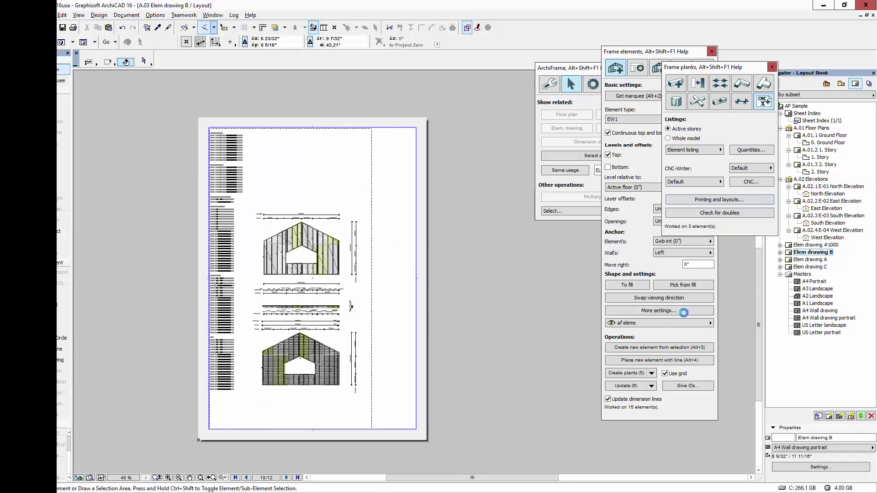
pyautogui.doubleClick(812, 260)
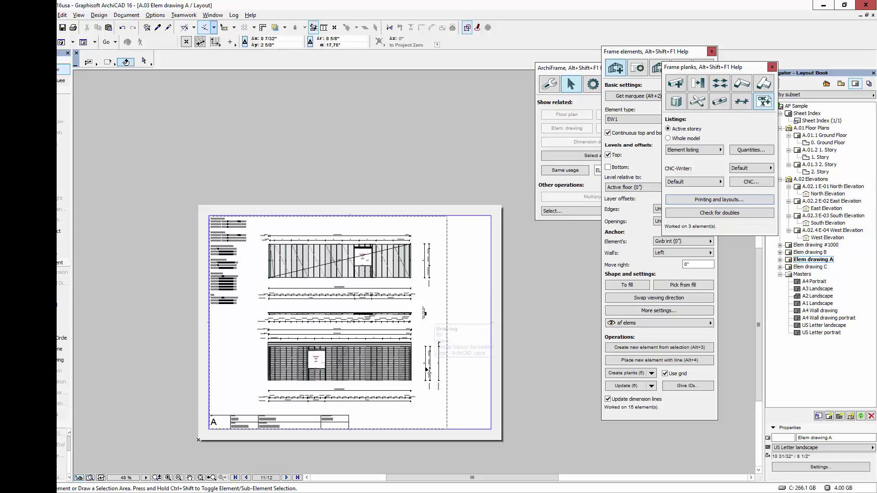
pyautogui.doubleClick(815, 267)
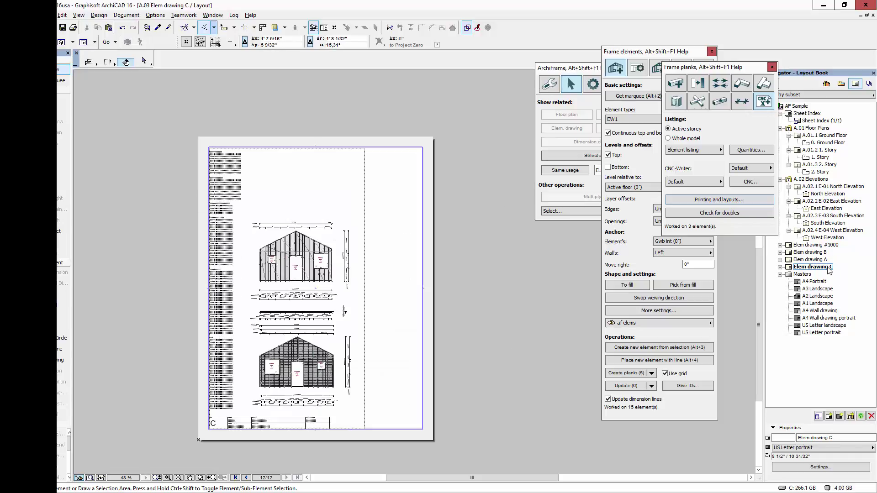